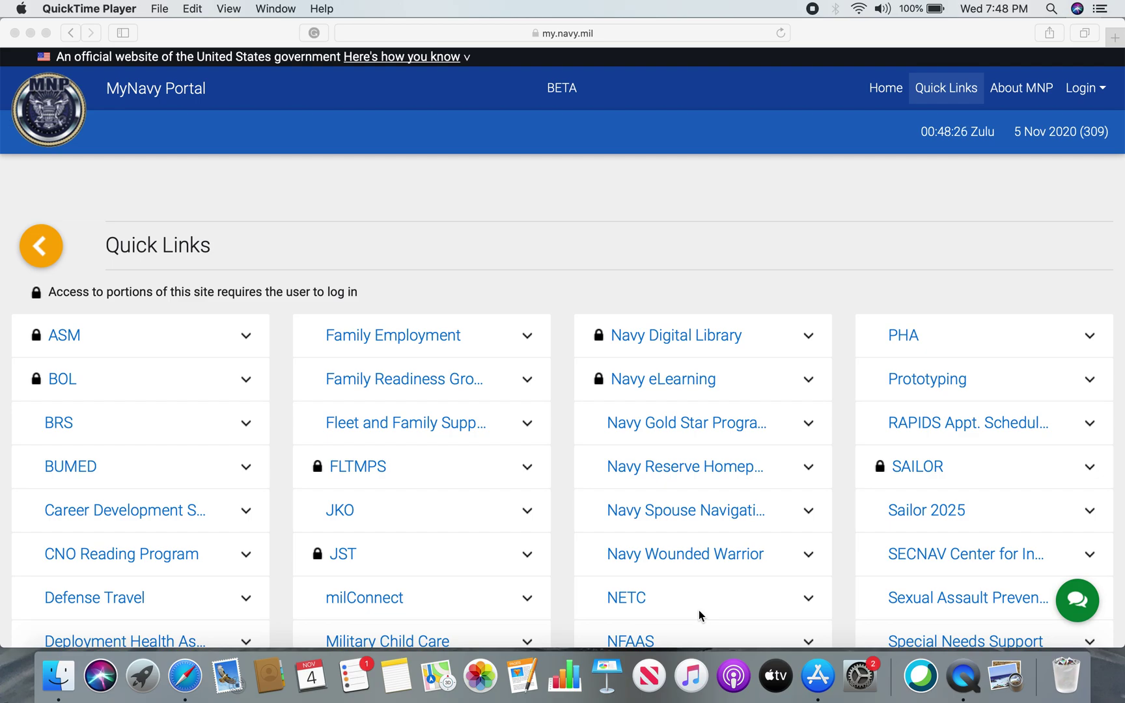
- Open the MyNavy Assignment site from the Quick Links list and accept its U.S. Government system warning
scroll(699, 611, "down", 5)
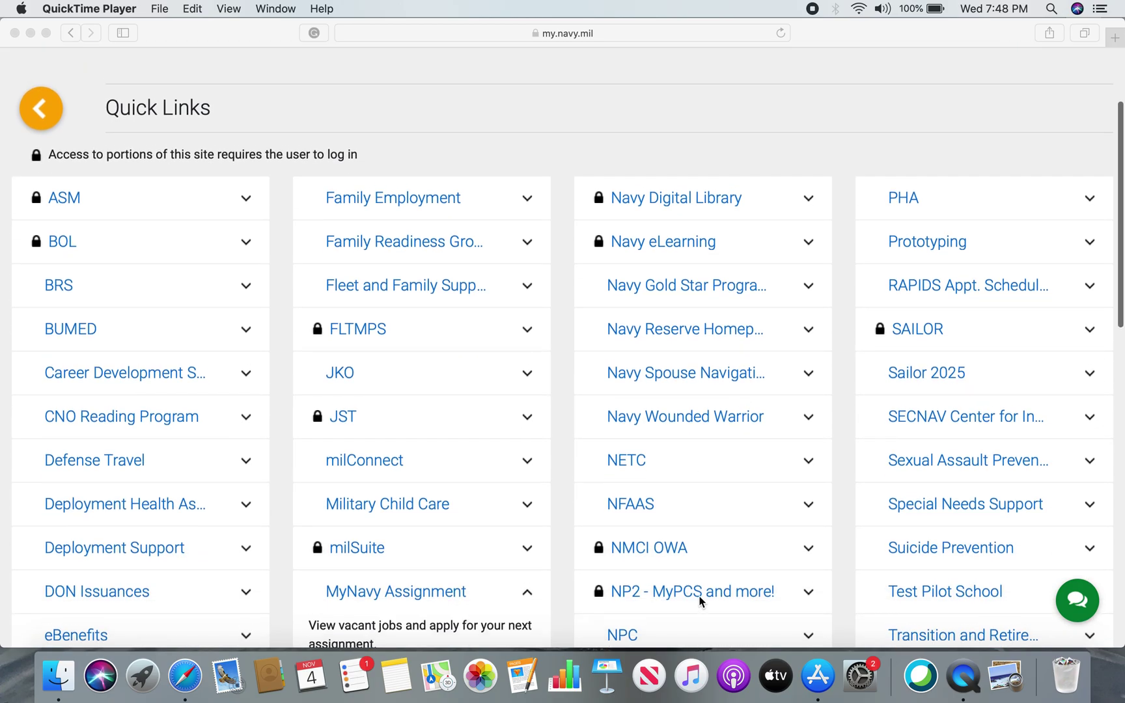
scroll(701, 597, "down", 5)
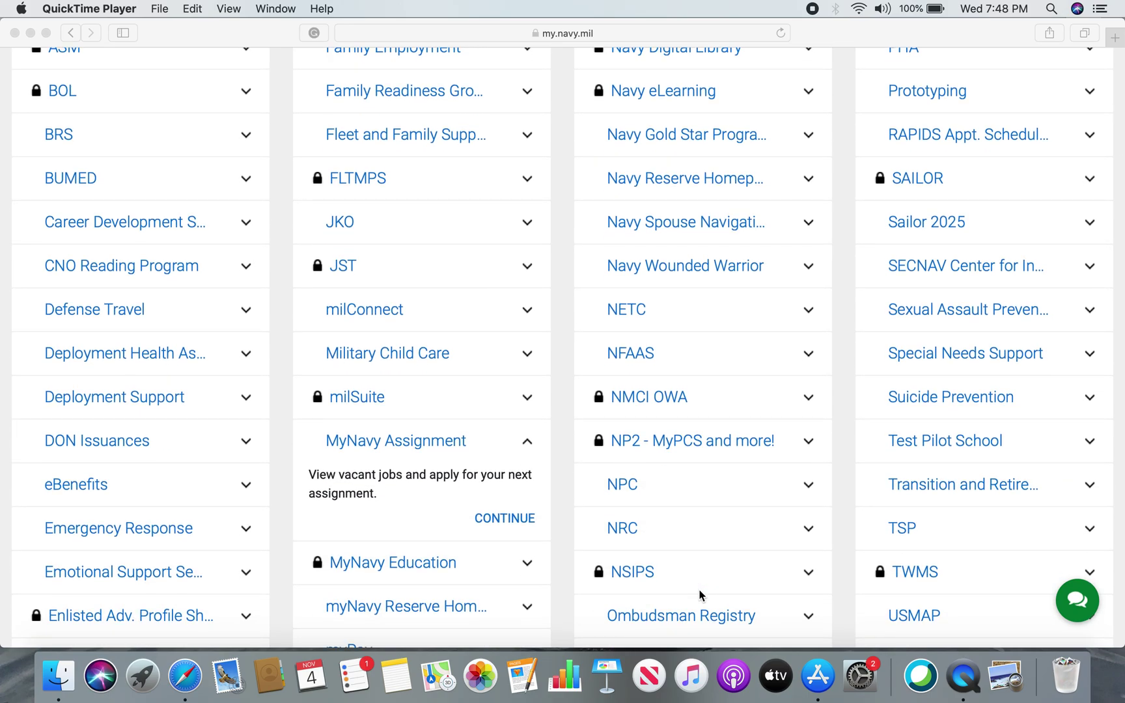
left_click(487, 516)
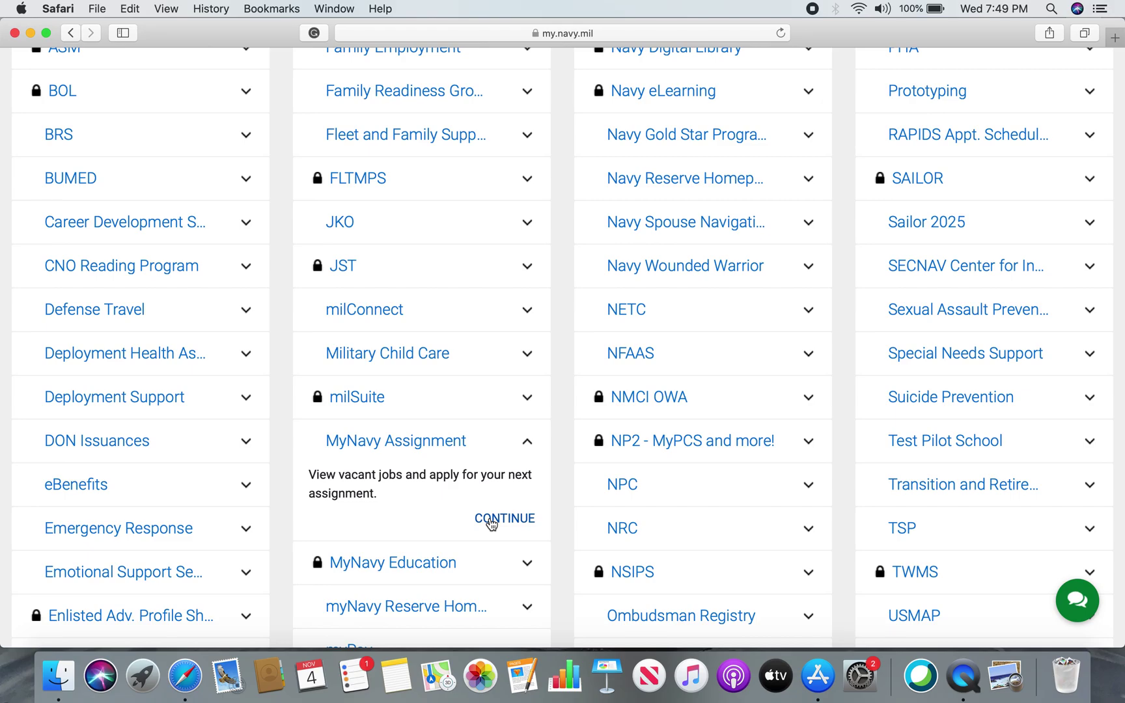
scroll(492, 521, "up", 5)
scroll(492, 521, "down", 4)
scroll(491, 517, "up", 9)
scroll(492, 515, "down", 2)
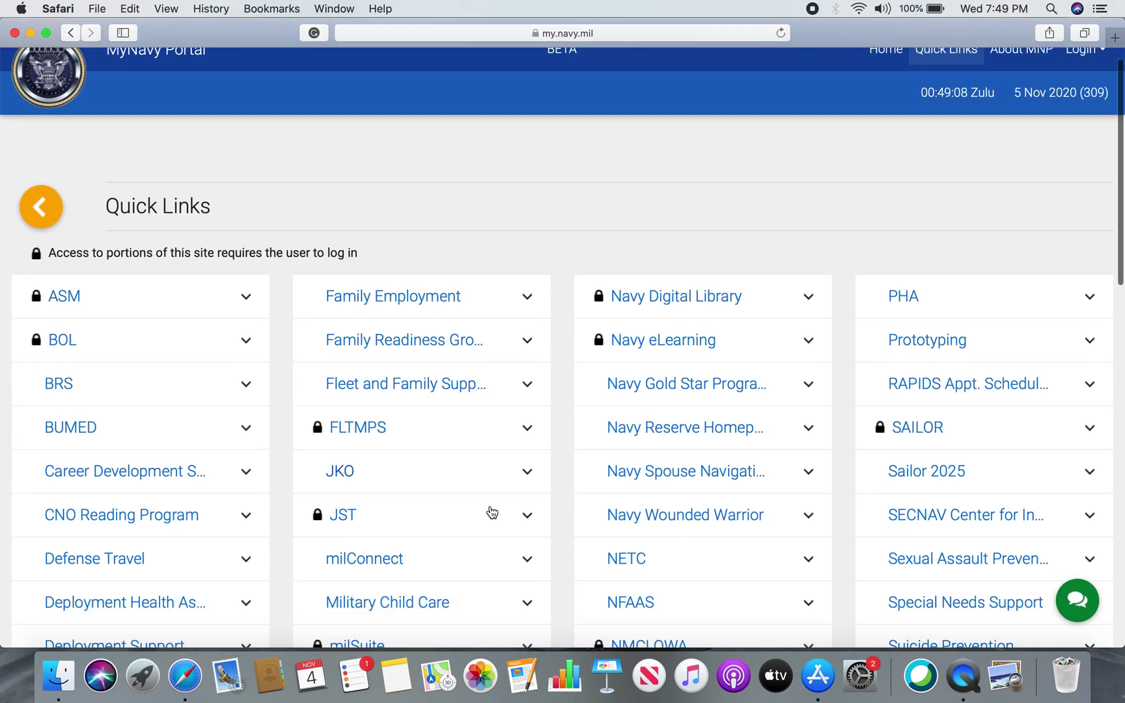
scroll(491, 512, "down", 3)
left_click(500, 493)
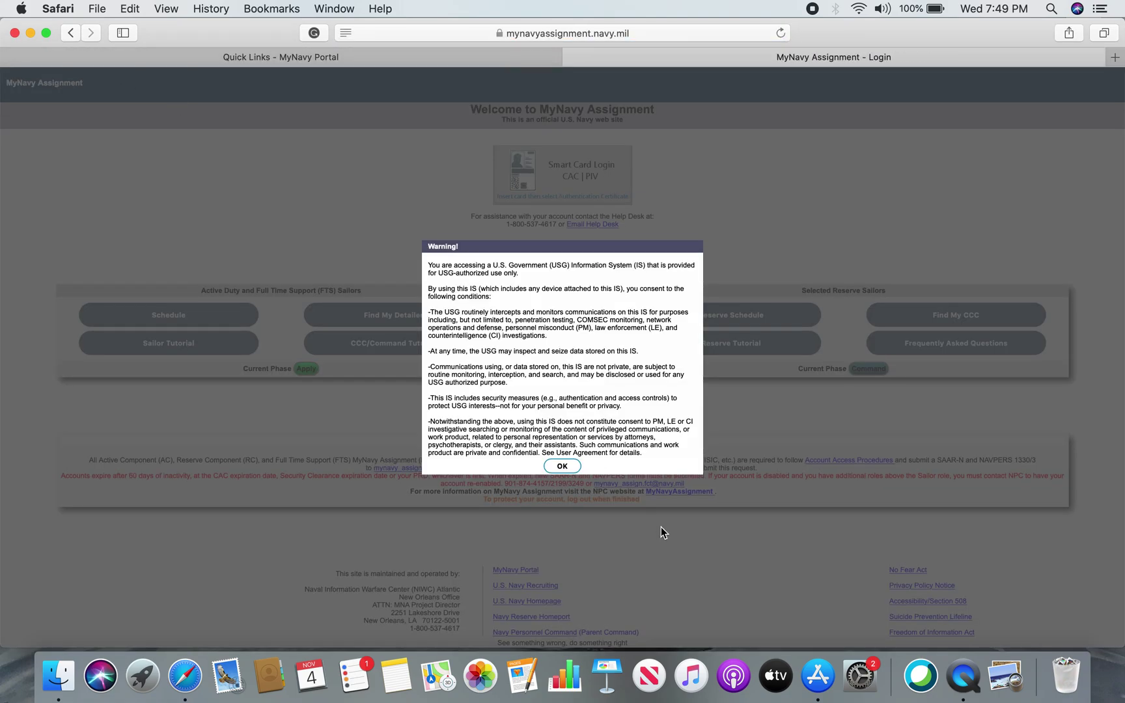
left_click(578, 466)
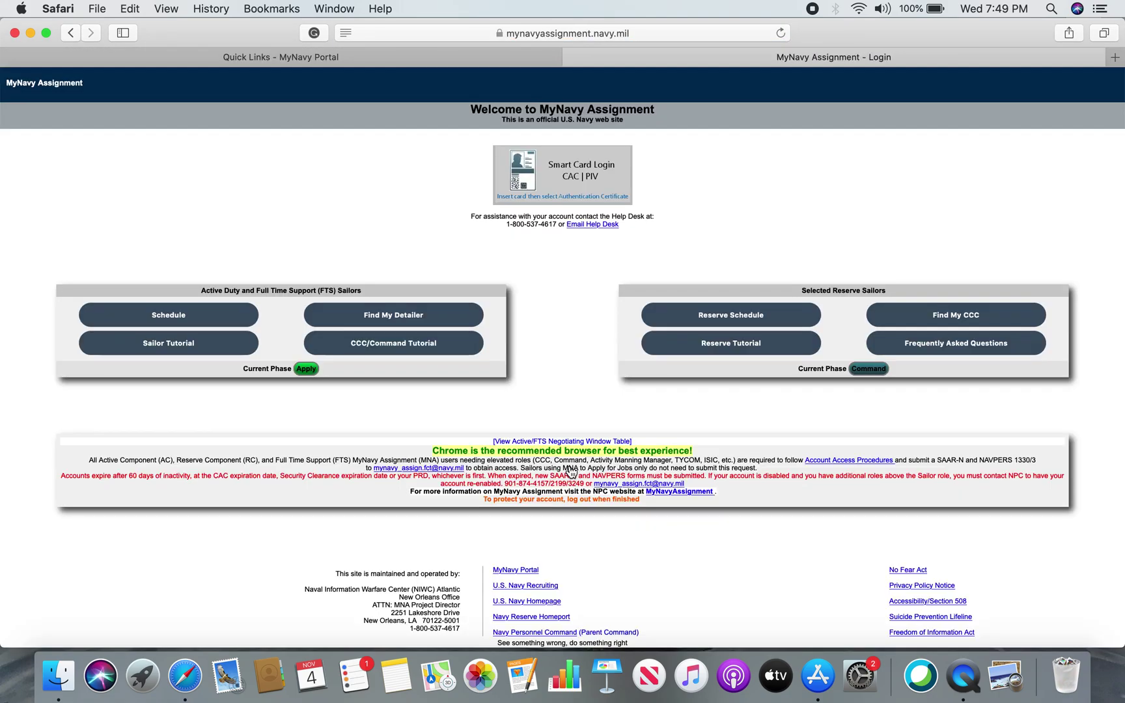
- Close the Quick Links page and open the schedule for Active Duty and Full Time Support Sailors
left_click(9, 56)
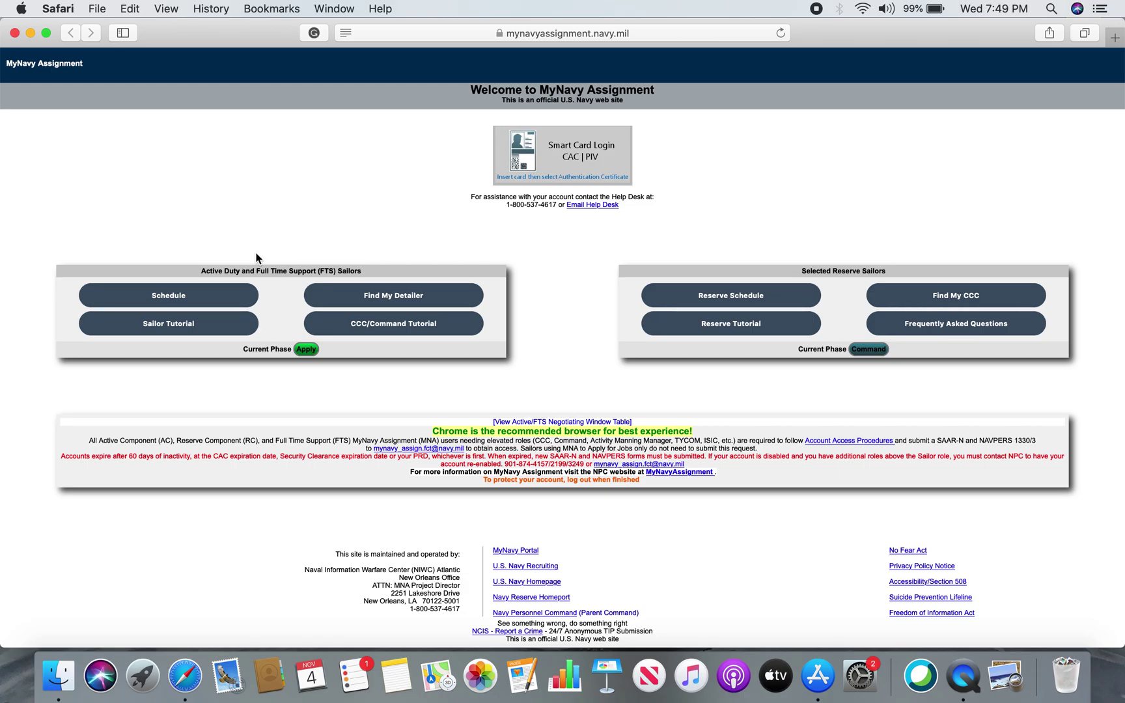
left_click(216, 288)
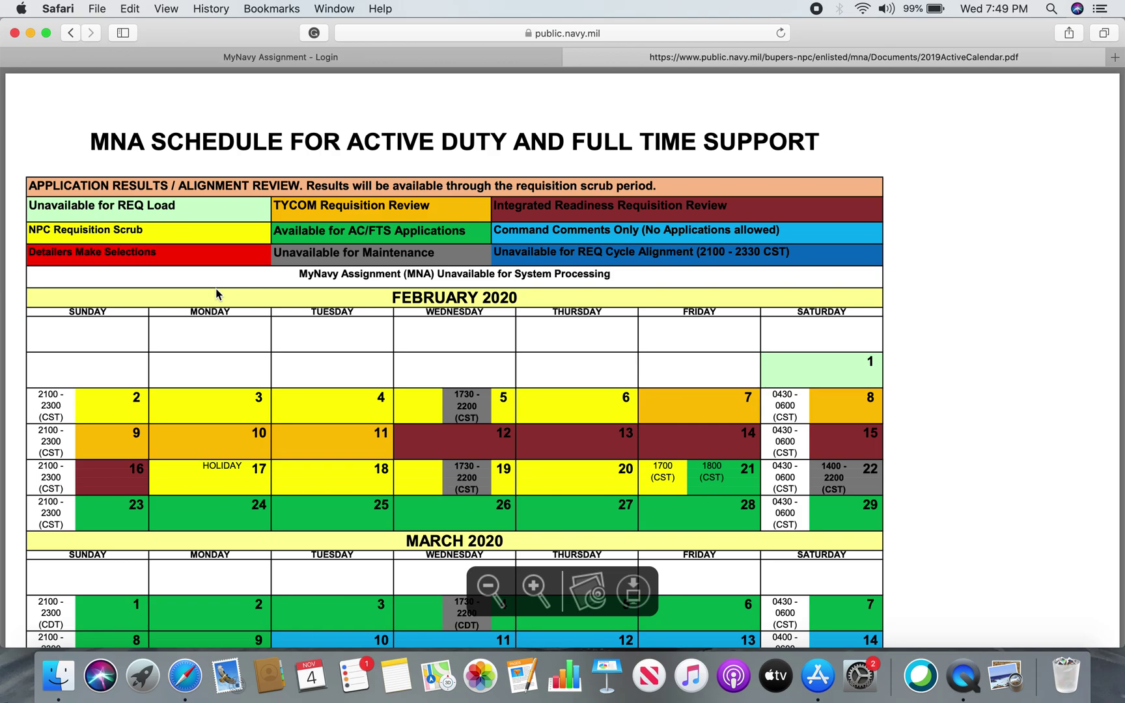
left_click(286, 58)
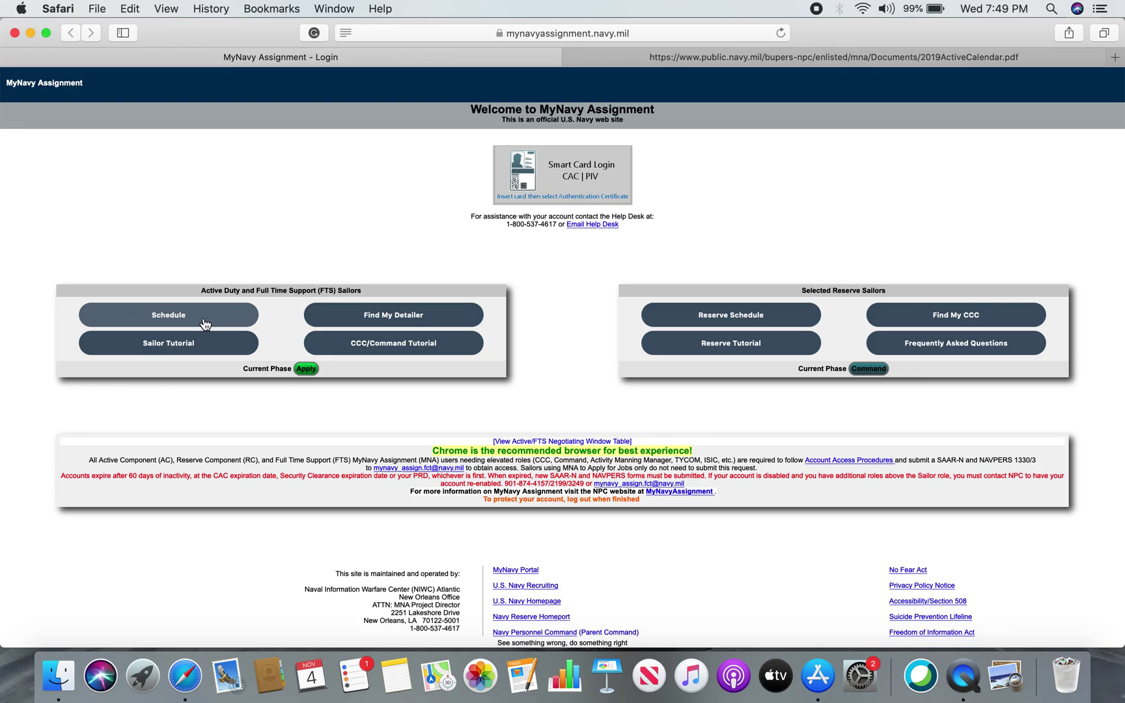
left_click(870, 59)
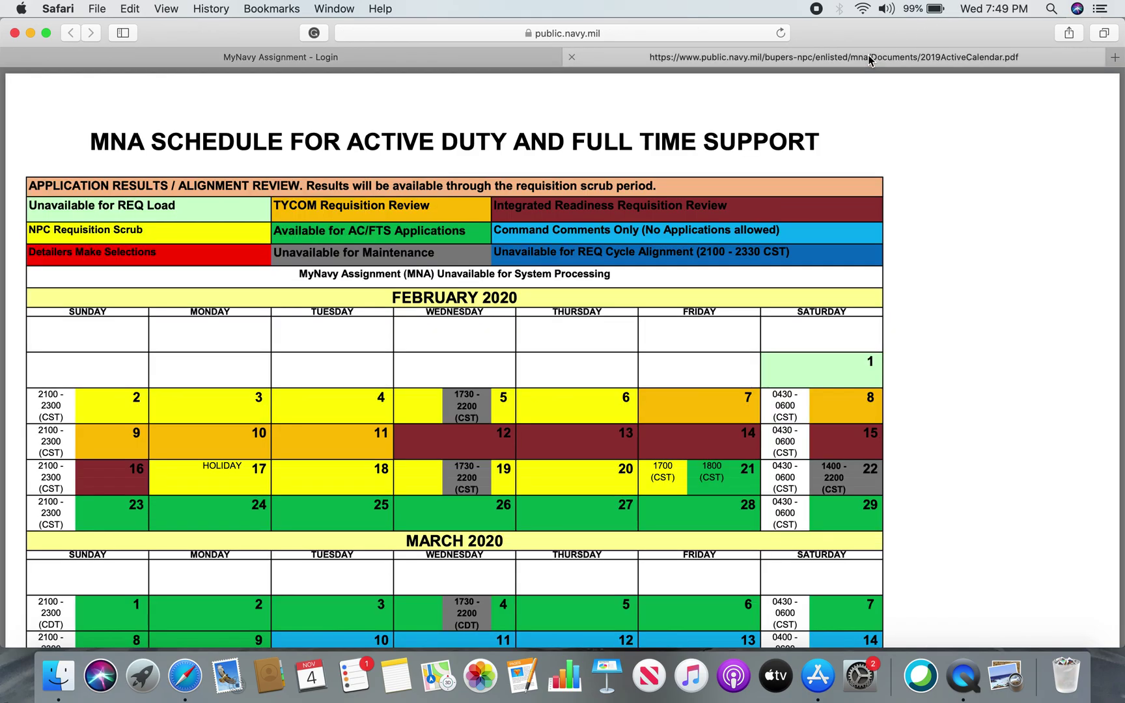
- Examine the color-coded application phases in the MNA schedule for October and November 2020, then close the schedule
scroll(791, 344, "down", 20)
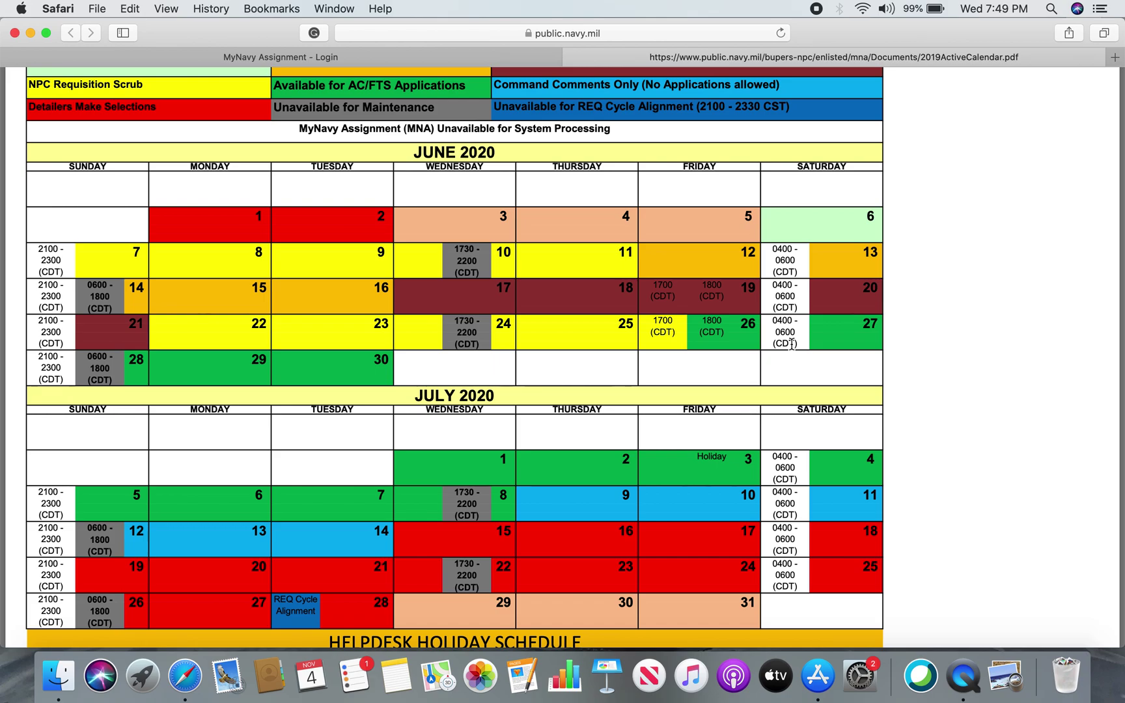
scroll(791, 344, "down", 5)
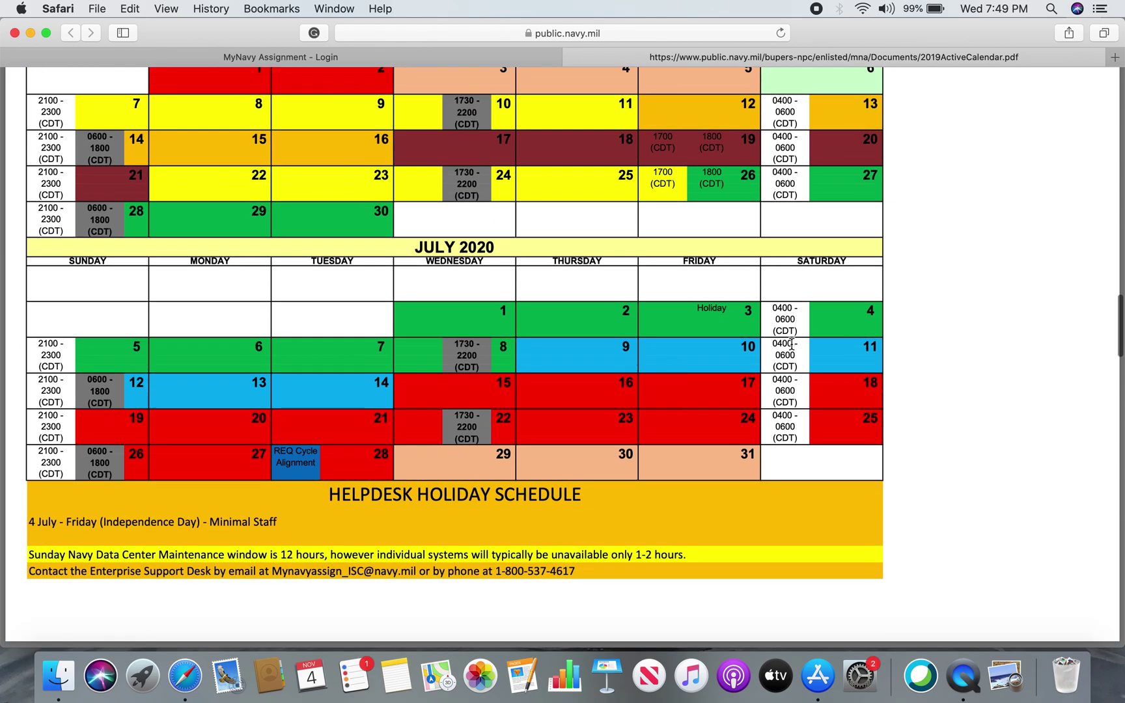
scroll(792, 344, "down", 12)
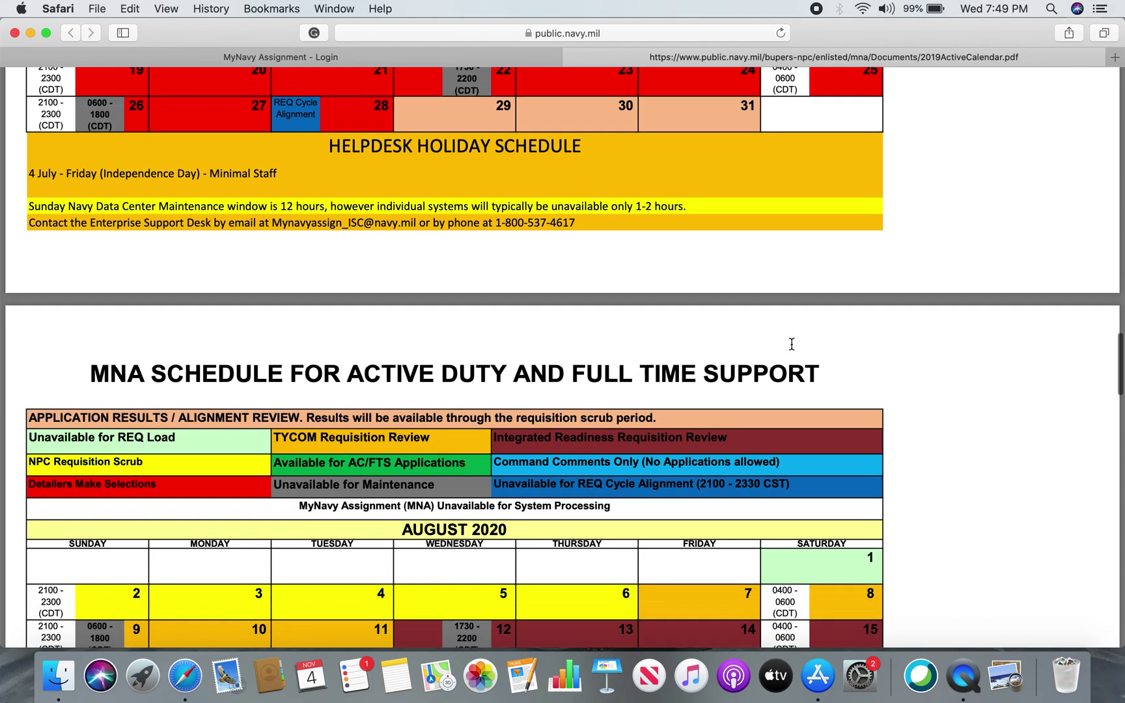
scroll(791, 341, "down", 7)
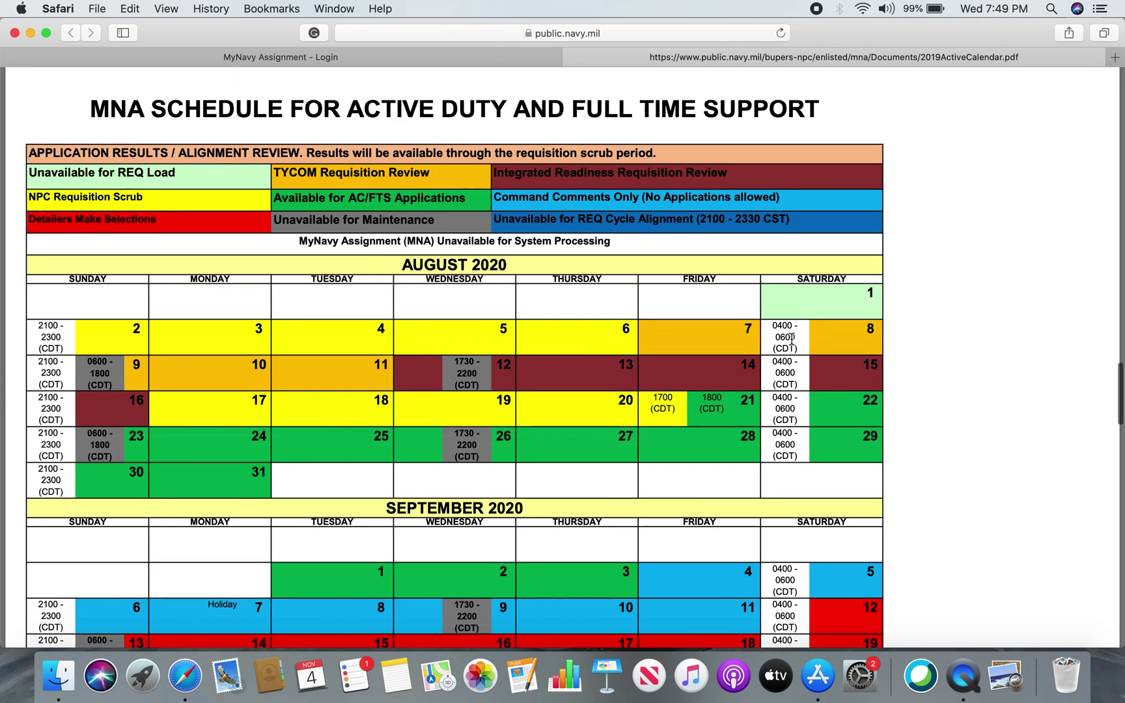
scroll(791, 338, "down", 5)
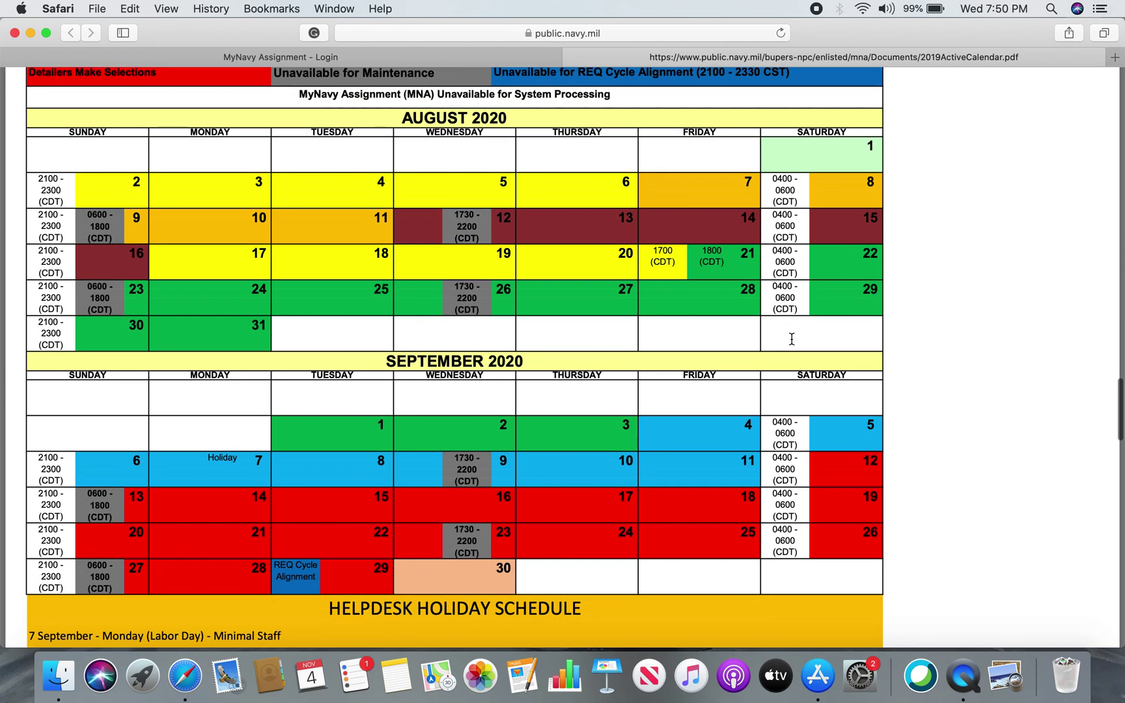
scroll(792, 338, "down", 16)
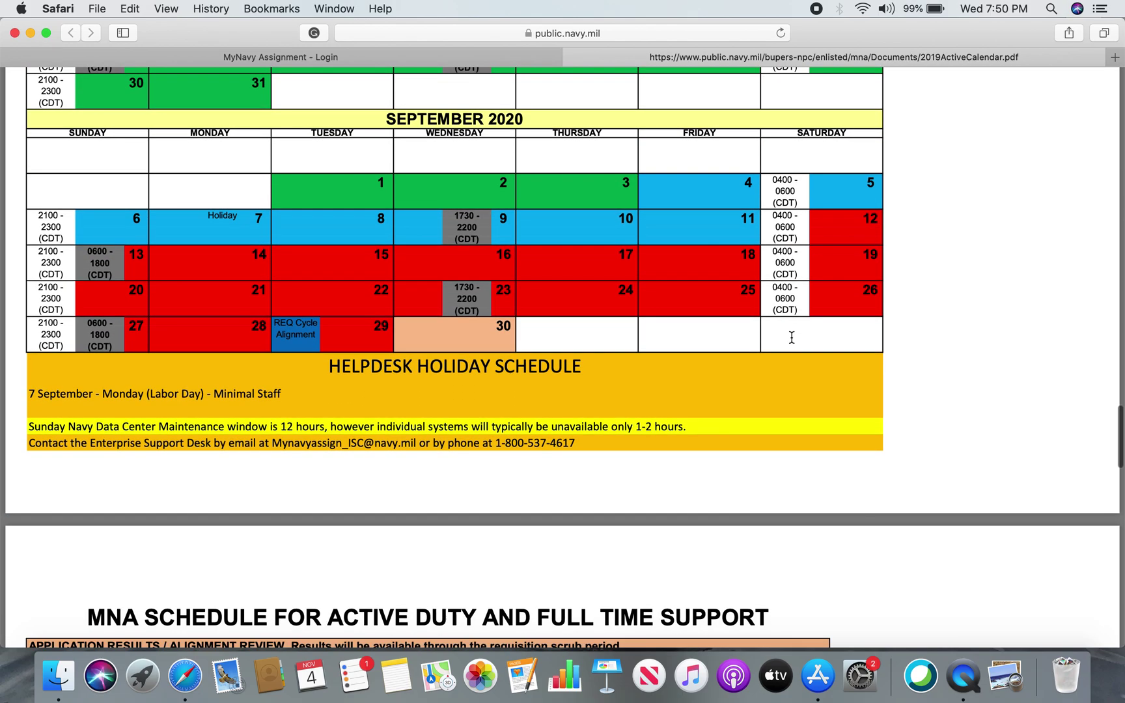
scroll(792, 337, "down", 10)
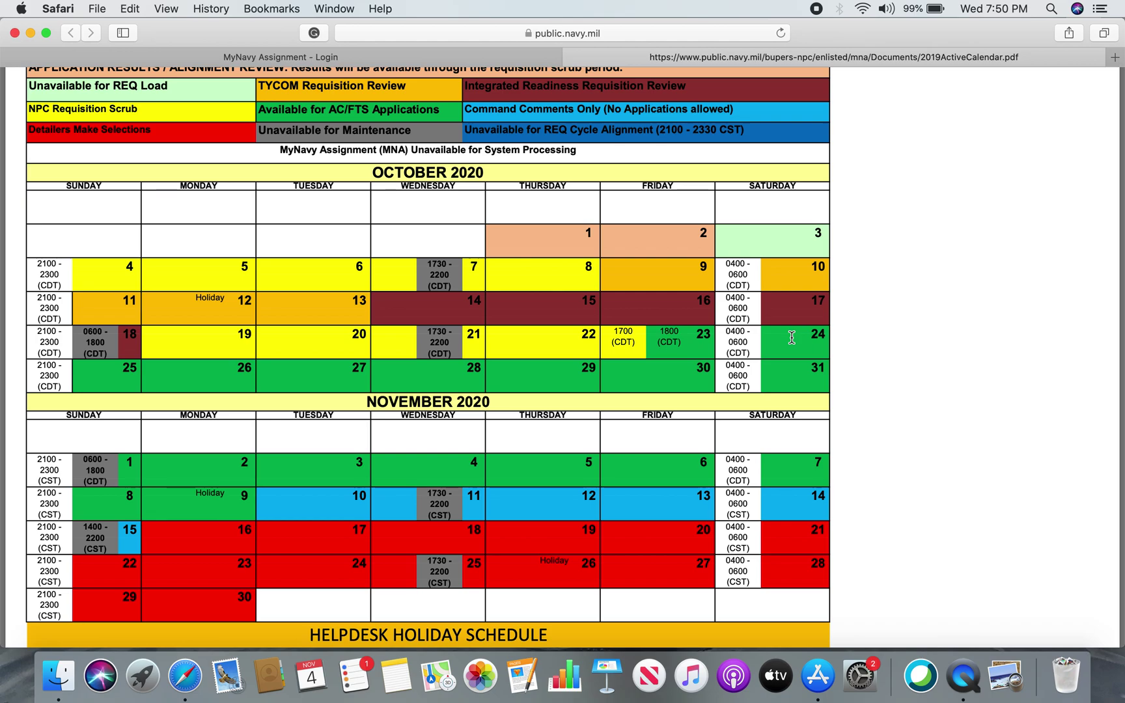
scroll(684, 343, "up", 1)
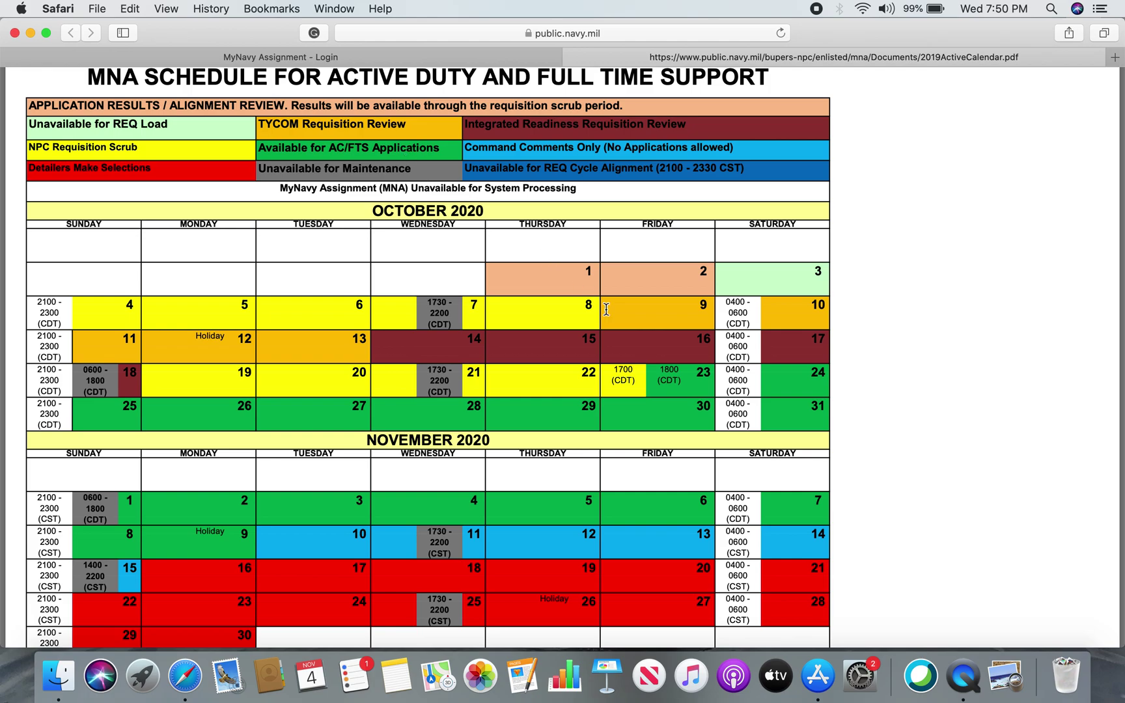
scroll(606, 310, "down", 1)
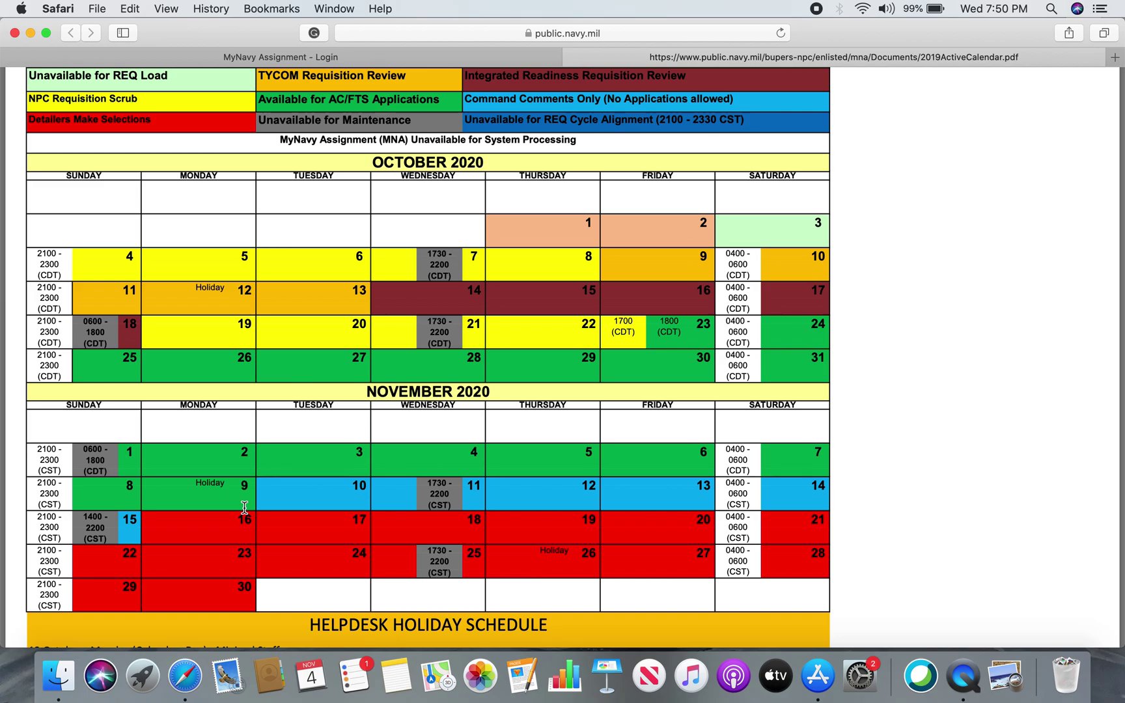
scroll(244, 508, "down", 1)
scroll(244, 508, "up", 1)
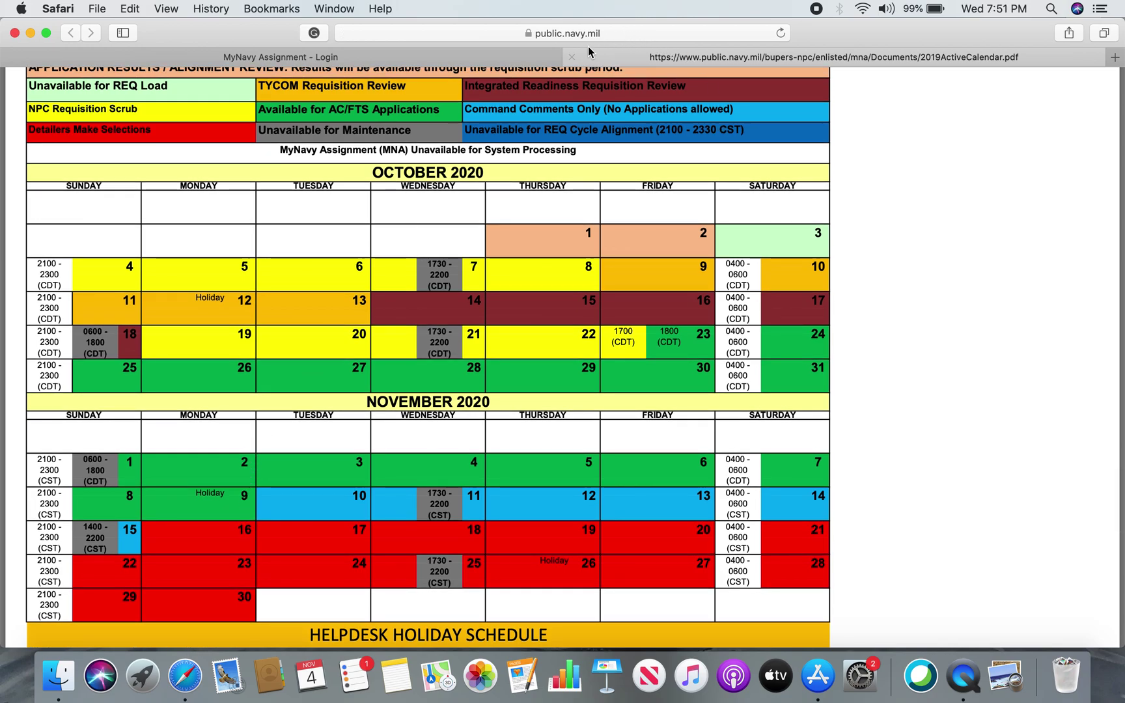
left_click(571, 55)
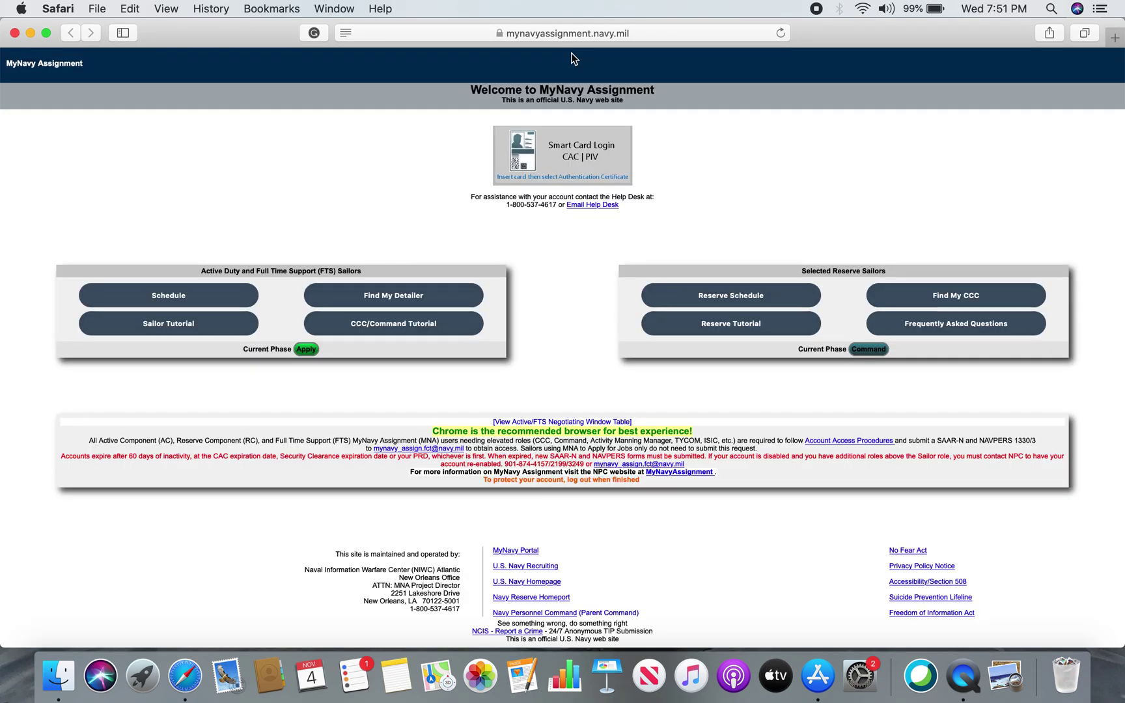
- Open the detailer contact list for Active Duty and FTS Sailors and find the HM NEC Detailers section
left_click(448, 293)
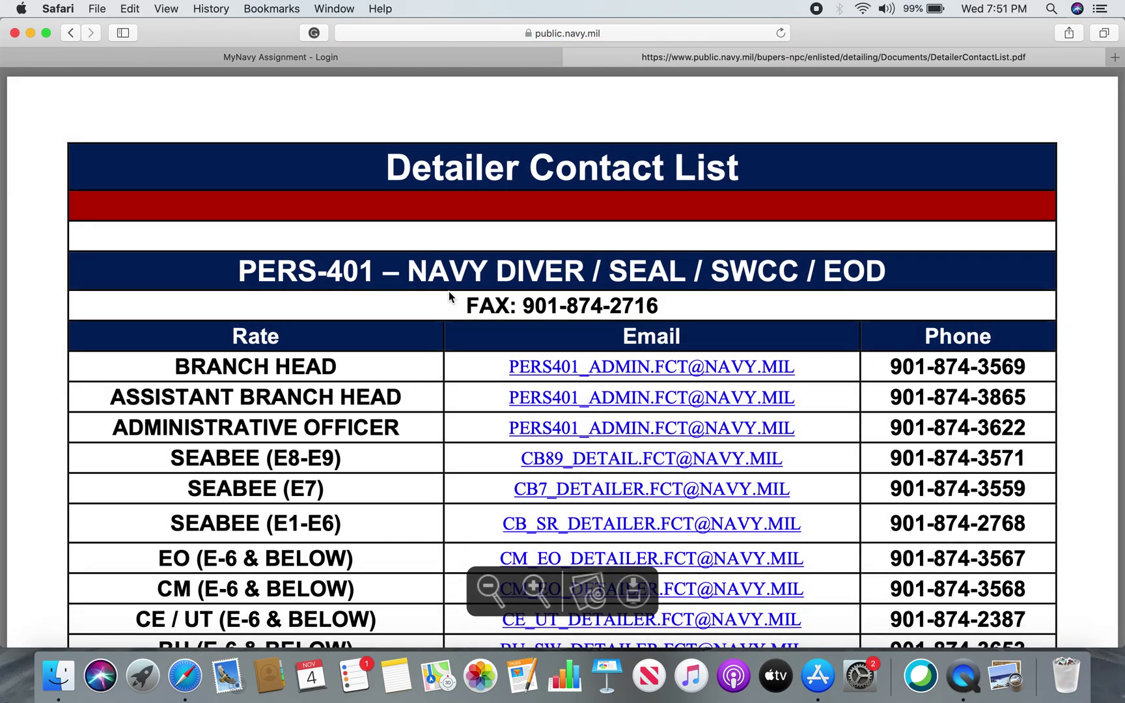
scroll(449, 295, "down", 5)
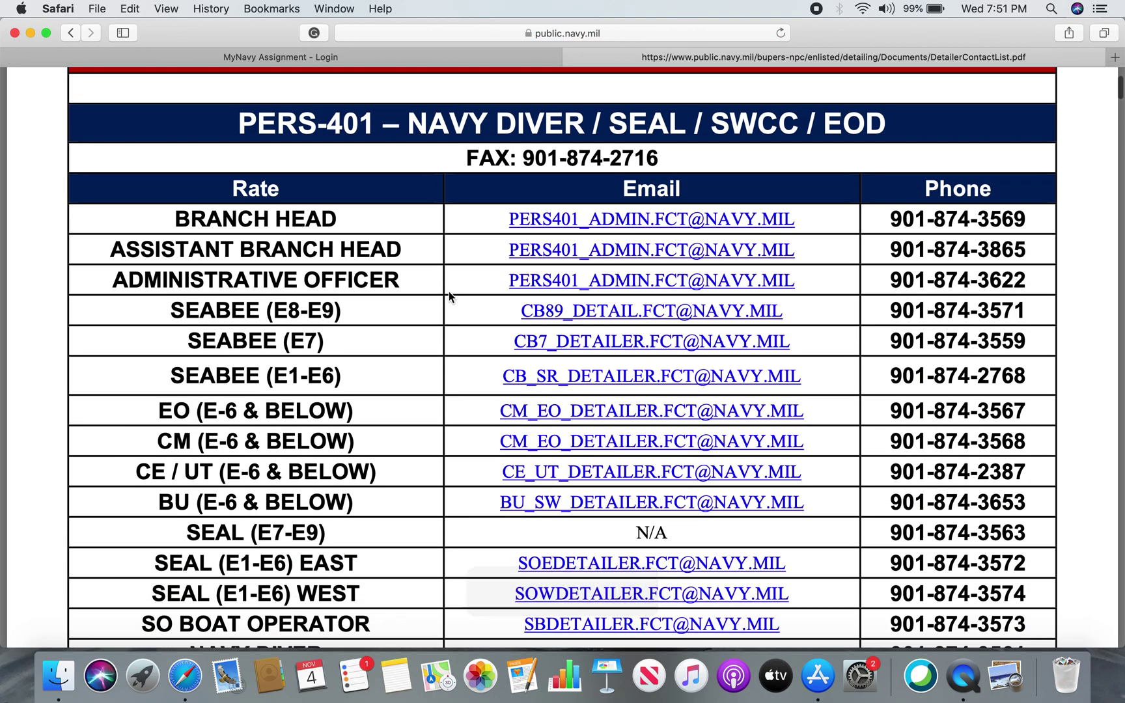
scroll(448, 291, "down", 5)
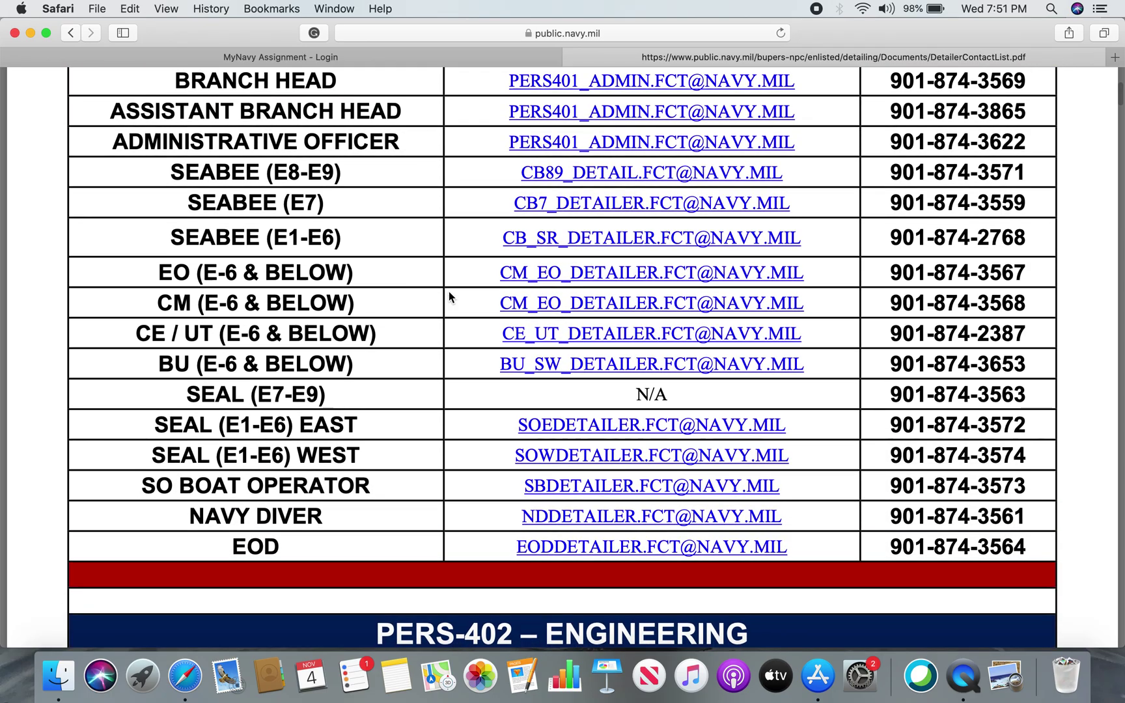
scroll(448, 291, "down", 10)
scroll(448, 291, "down", 20)
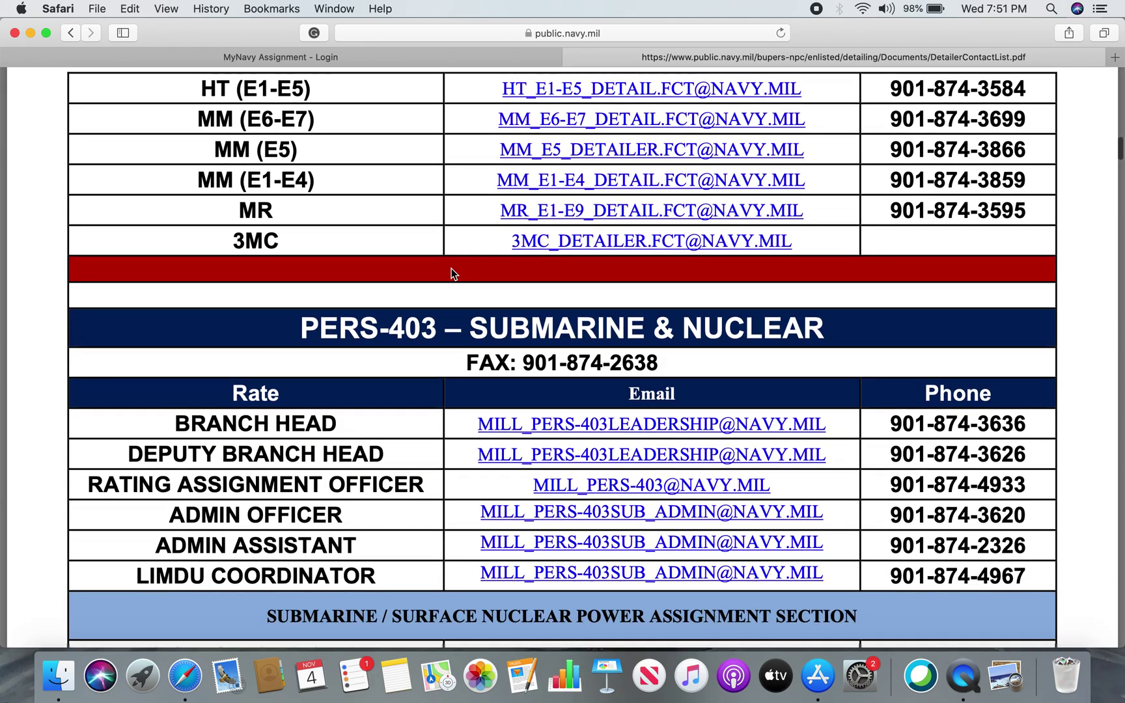
scroll(451, 273, "down", 4)
scroll(451, 209, "down", 7)
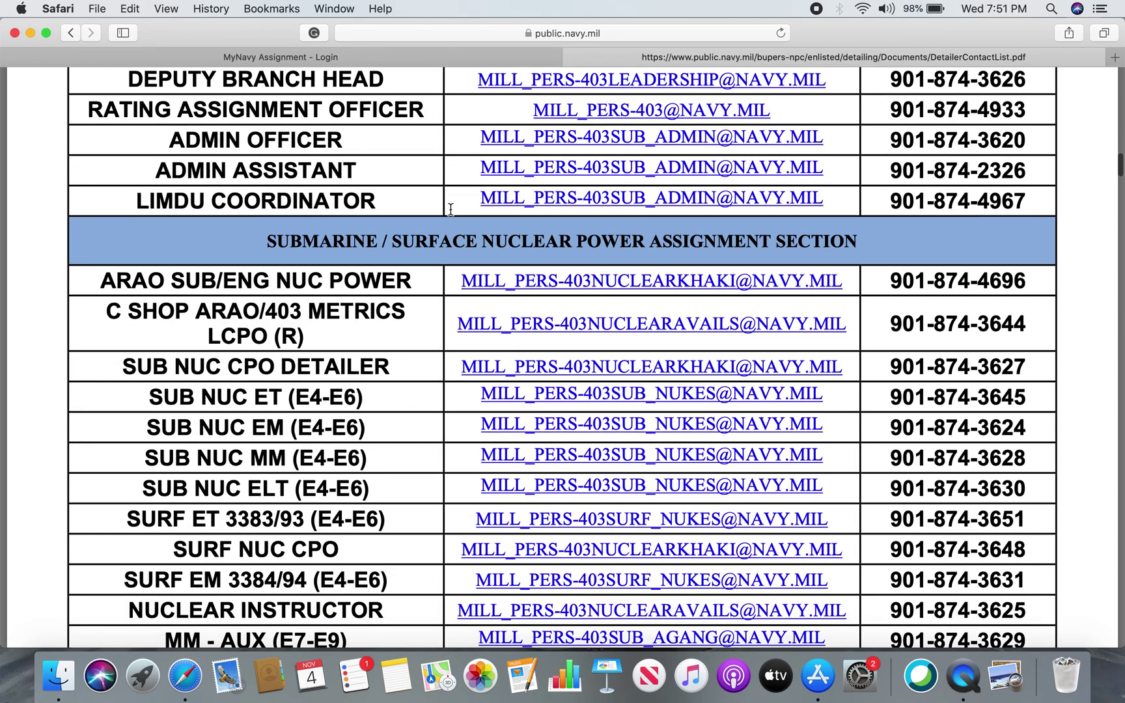
scroll(417, 393, "down", 1)
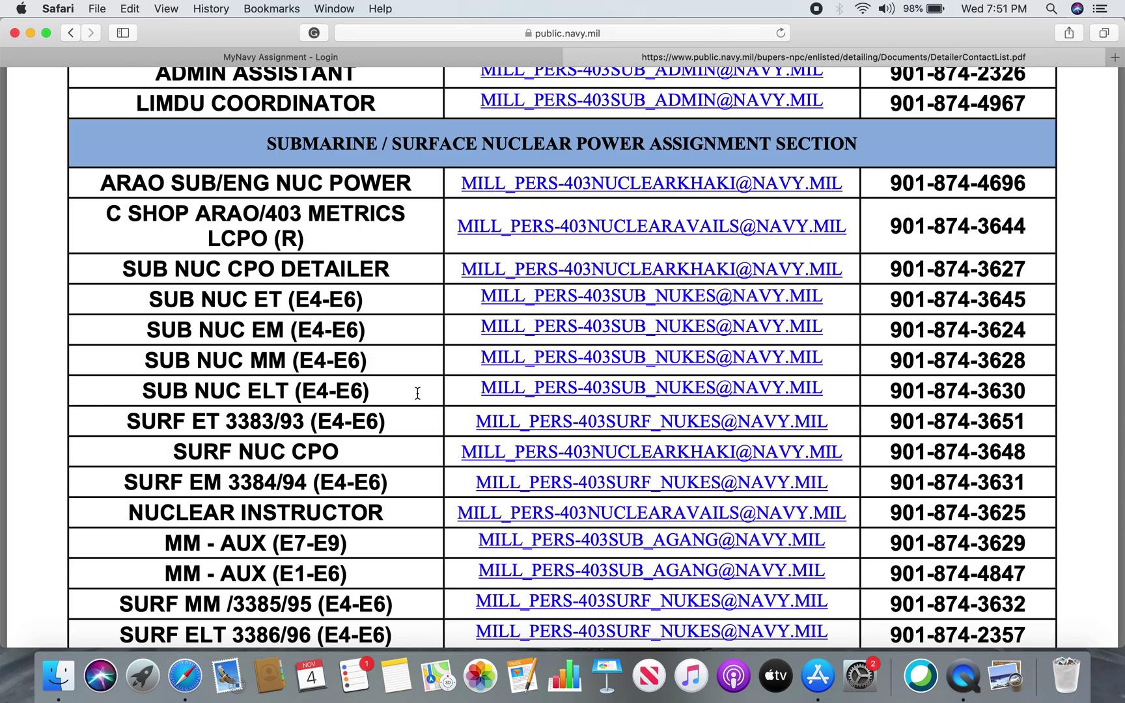
scroll(417, 393, "down", 5)
scroll(417, 393, "down", 3)
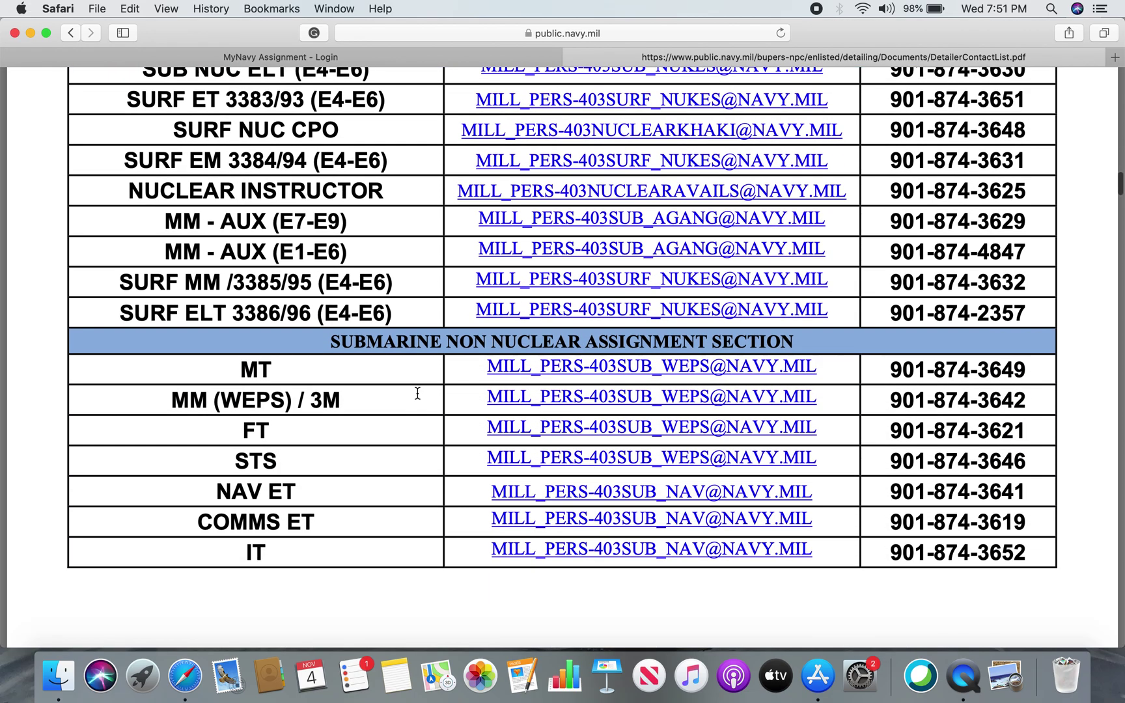
scroll(418, 393, "down", 5)
scroll(417, 393, "down", 12)
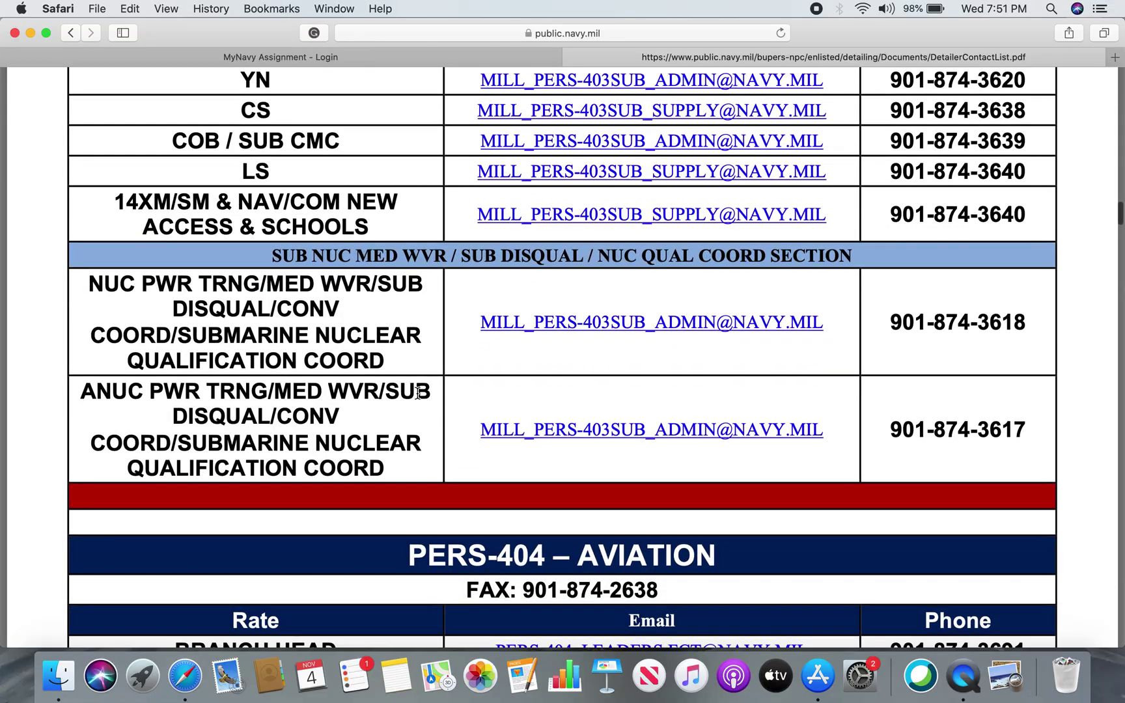
scroll(418, 394, "down", 20)
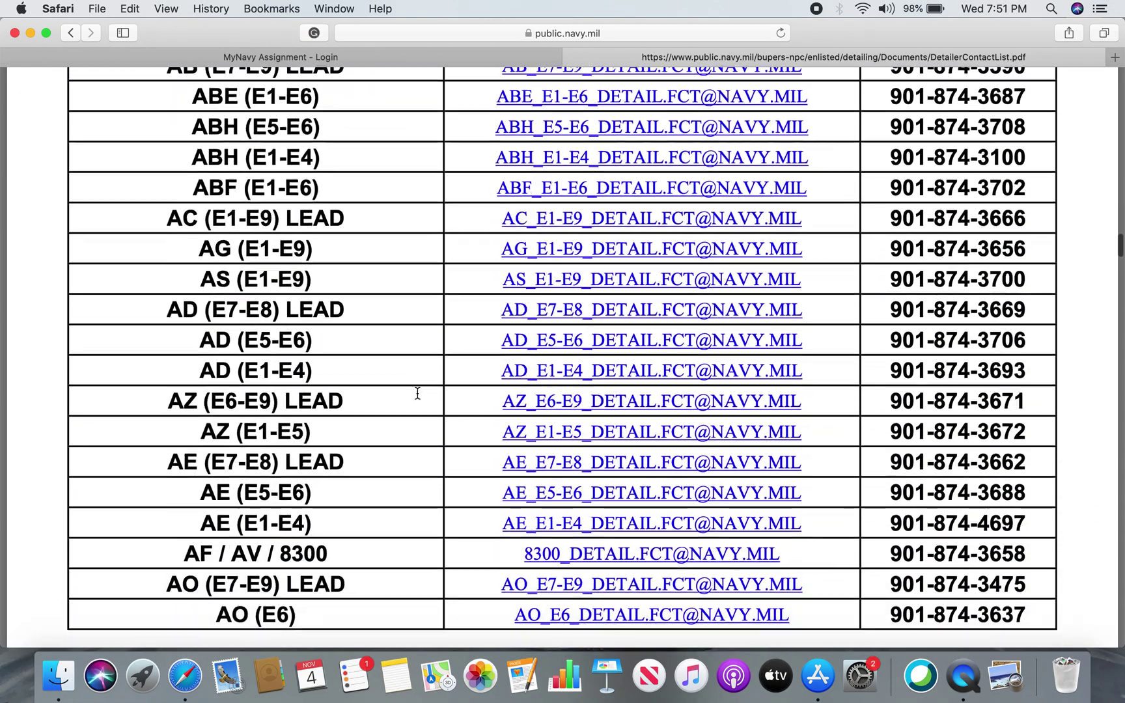
scroll(416, 375, "down", 20)
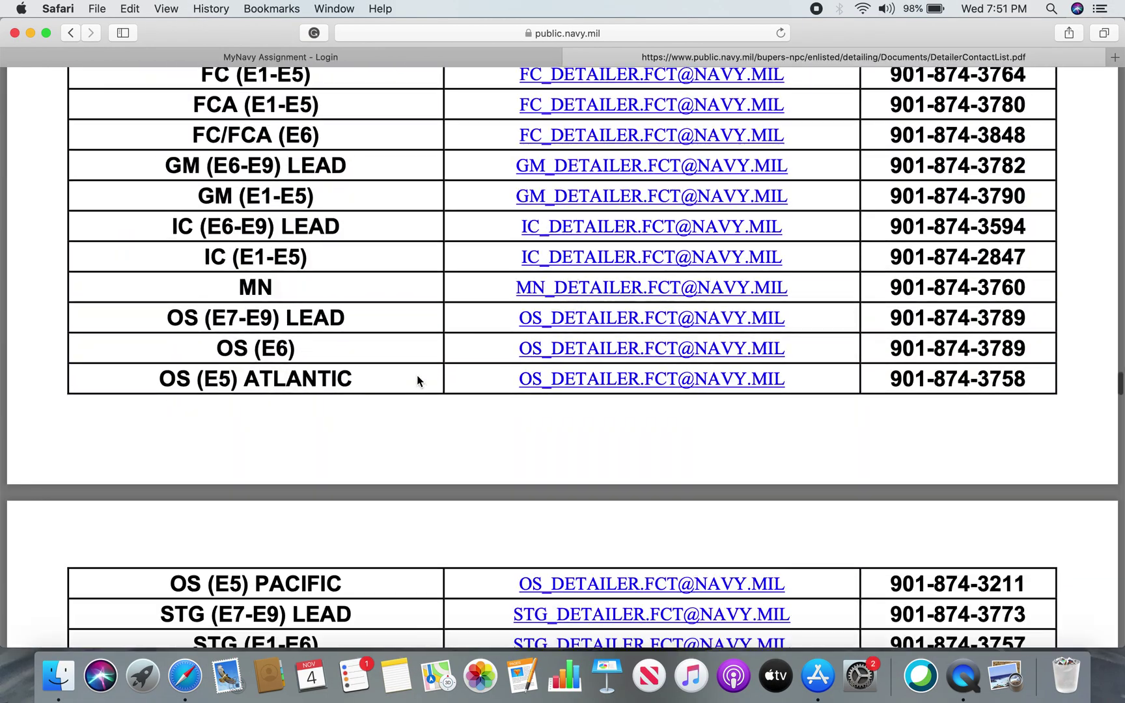
scroll(417, 381, "down", 9)
scroll(418, 381, "up", 10)
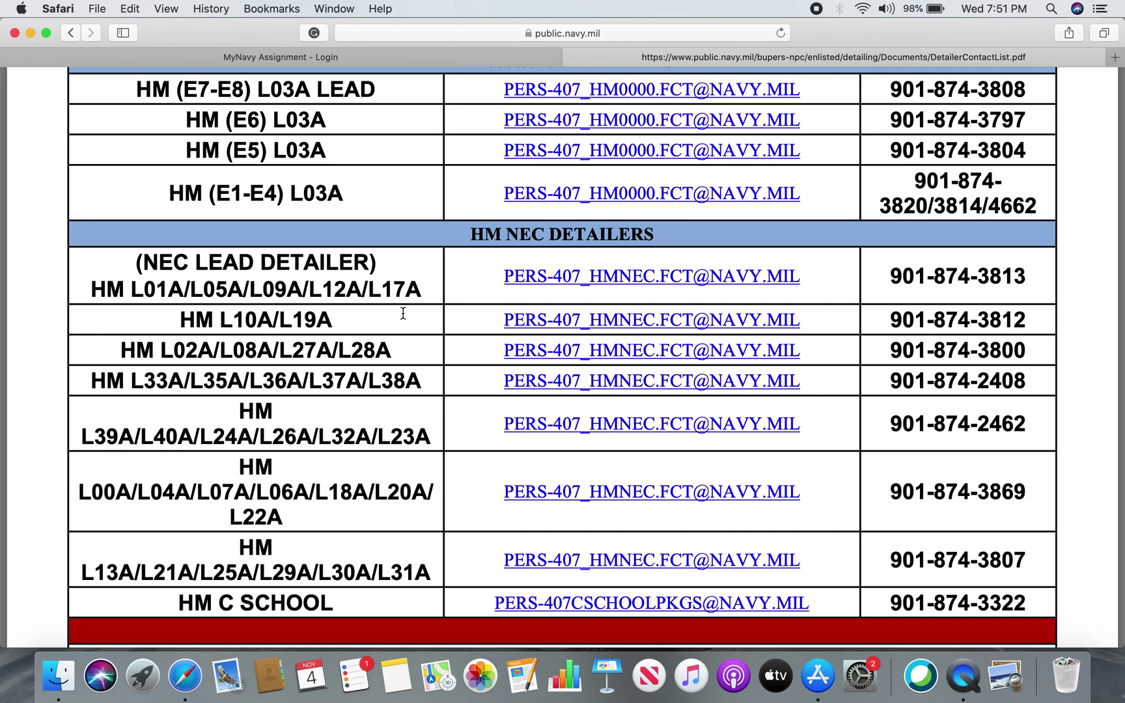
- Highlight NEC L23A and the phone number of its HM detailer, then close the contact list
double_click(316, 410)
left_click_drag(331, 437, 426, 437)
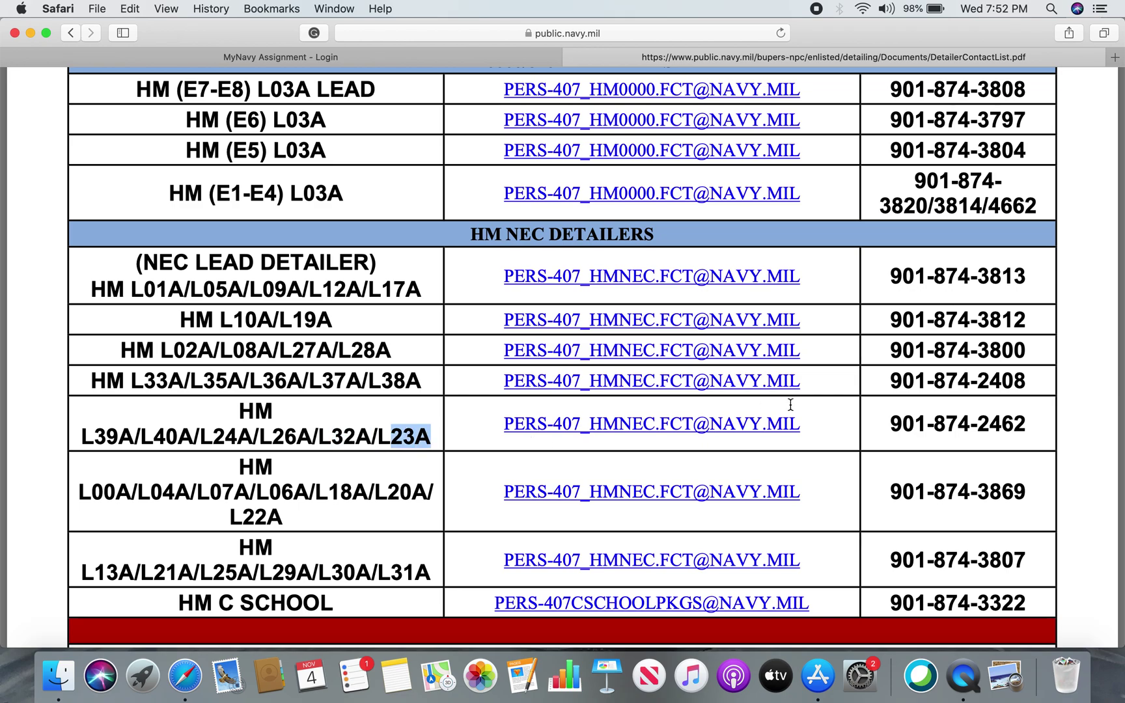
left_click(892, 420)
left_click_drag(892, 420, 1030, 418)
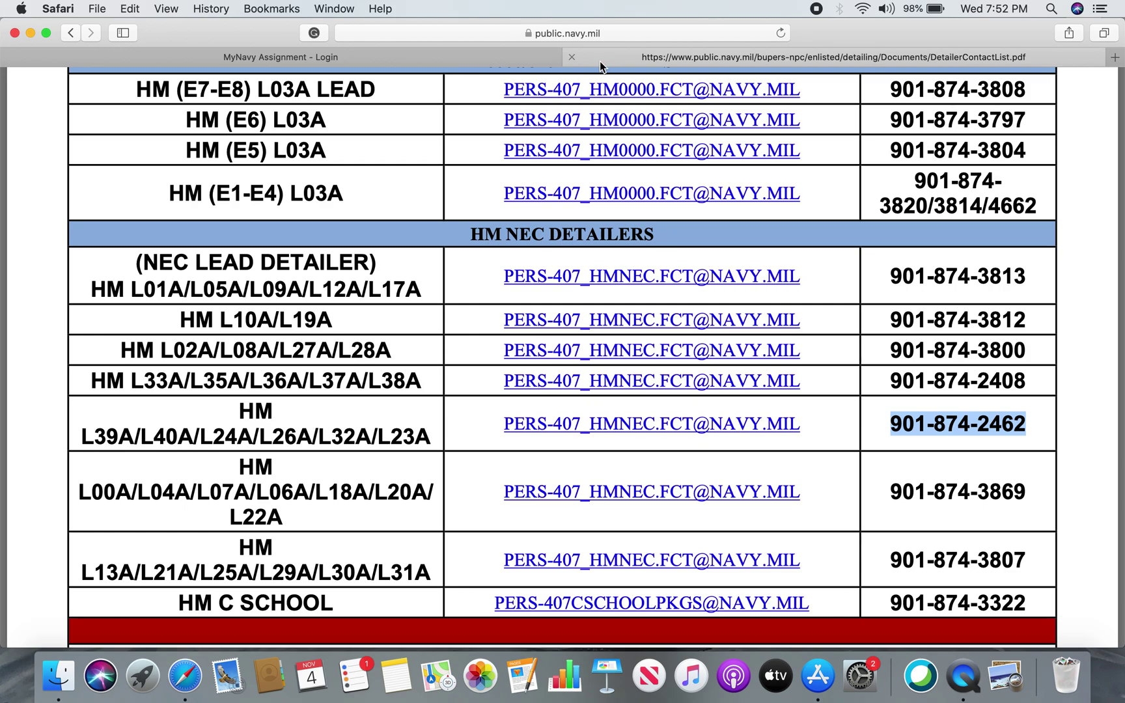
left_click(572, 57)
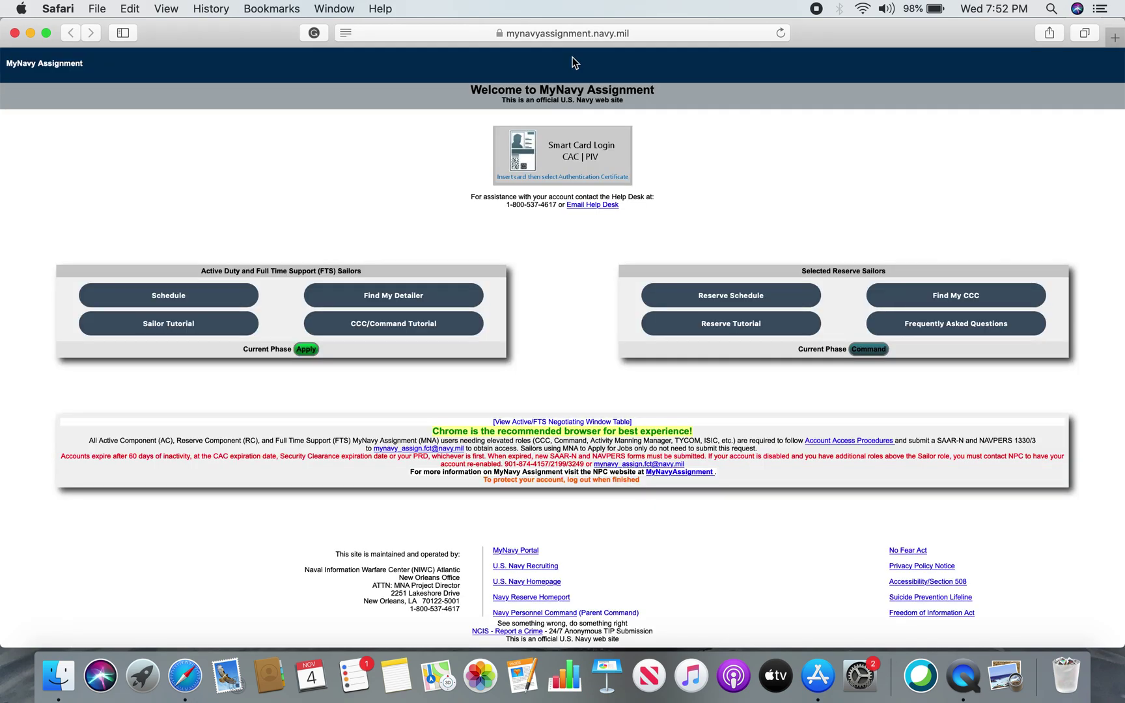
- Log in to MyNavy Assignment with the smart card and review the detailer contact and application progress on the home page
left_click(548, 184)
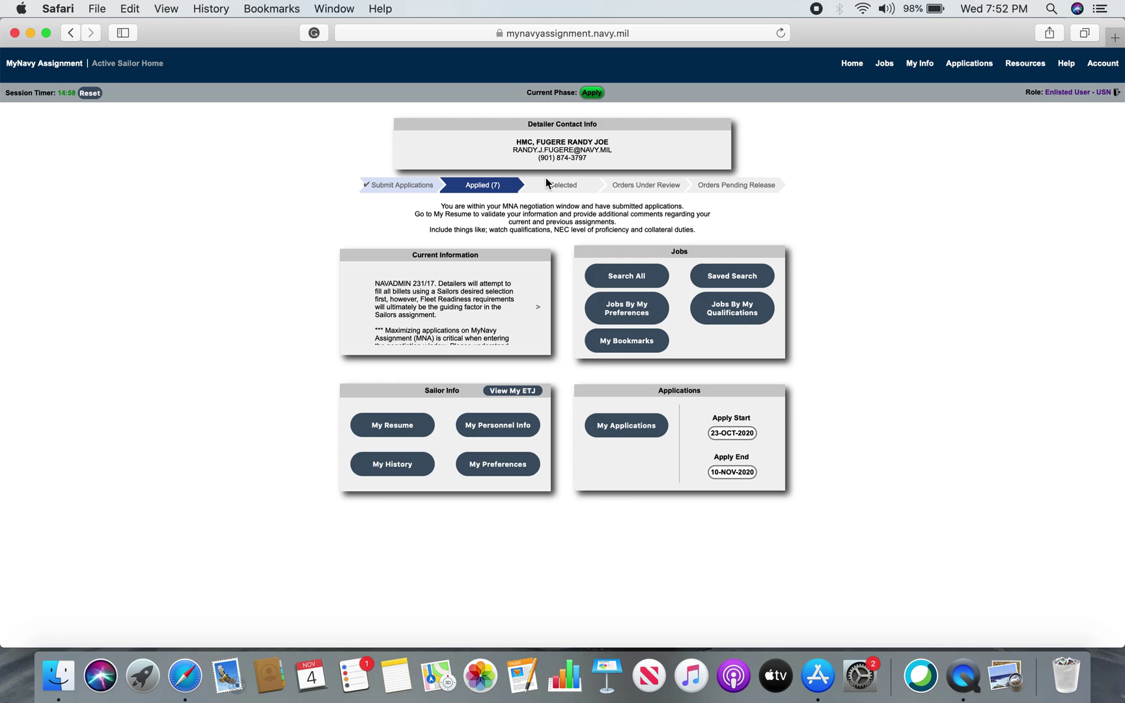
scroll(546, 178, "up", 3)
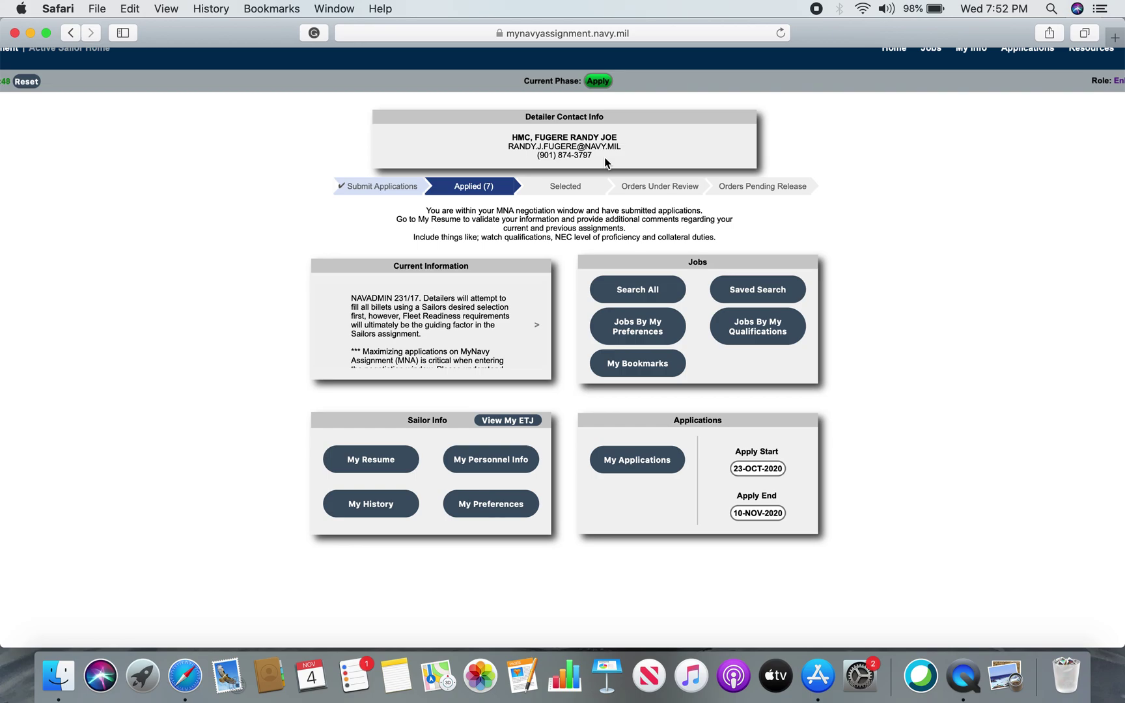
scroll(605, 163, "down", 1)
scroll(441, 485, "up", 2)
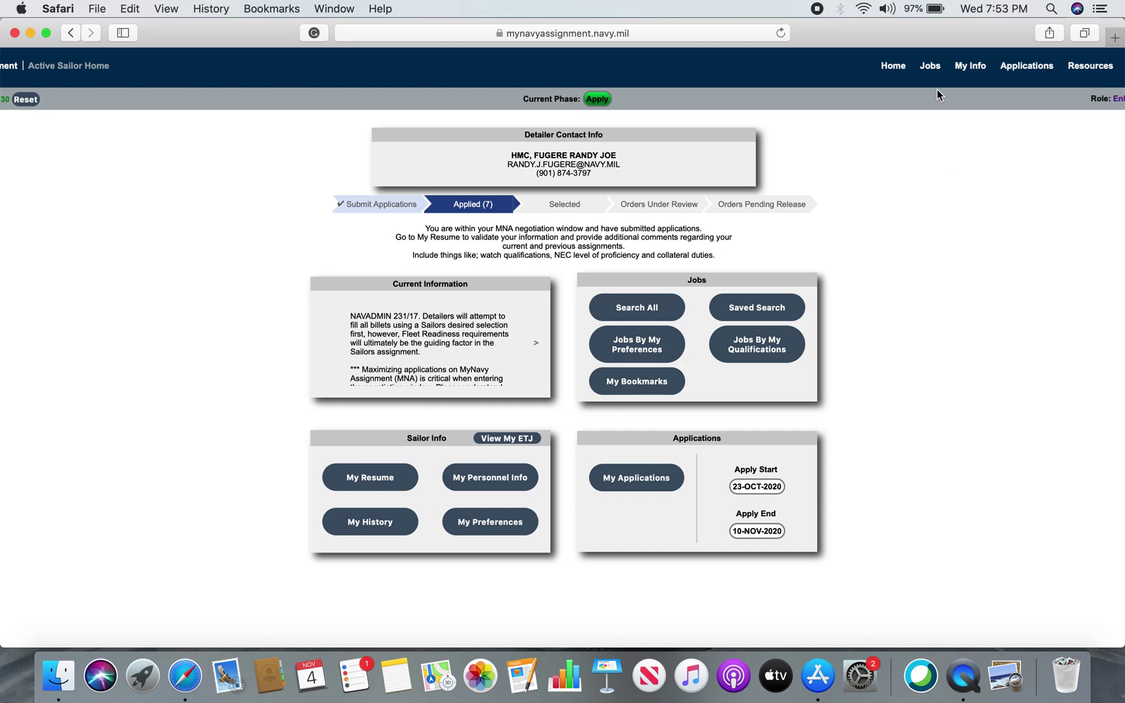
- Open the job listings and look through the available HM billets with their application counts, duty types and locations
mouse_move(933, 70)
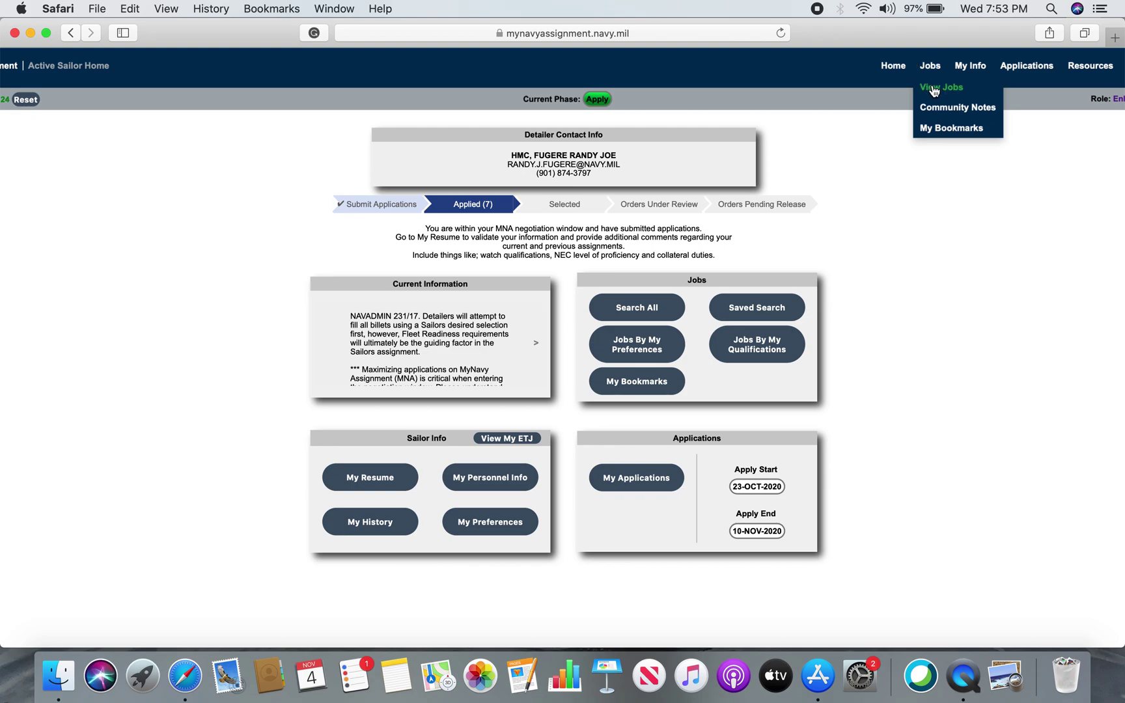
left_click(935, 89)
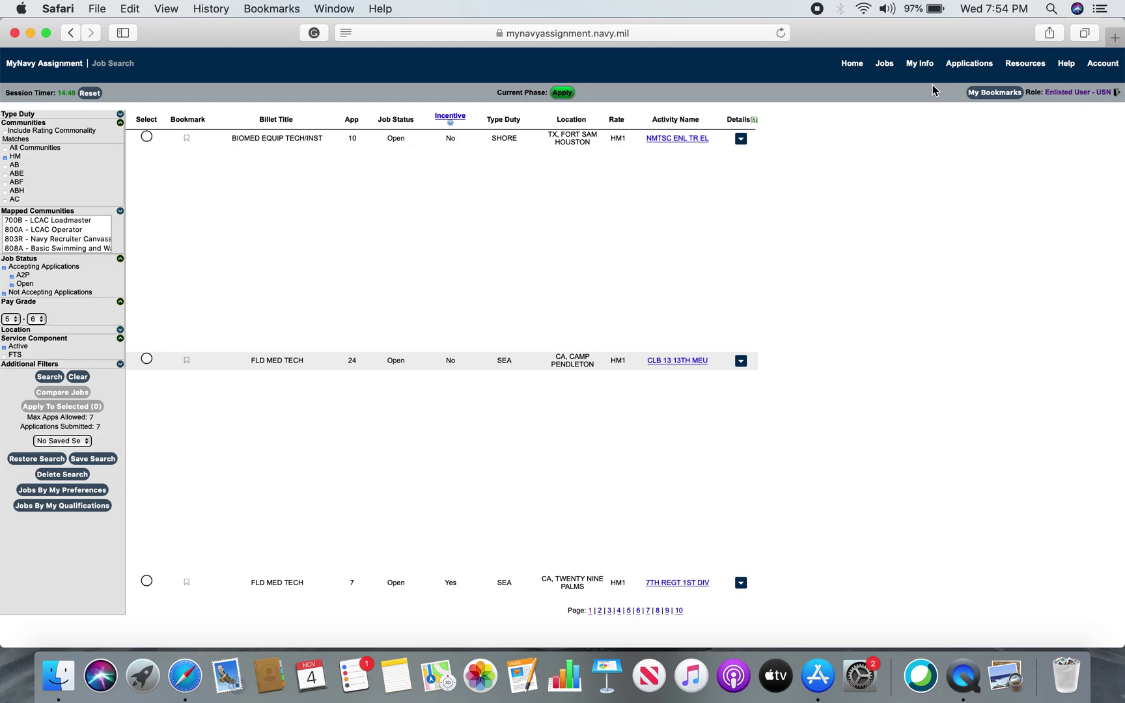
scroll(511, 234, "down", 1)
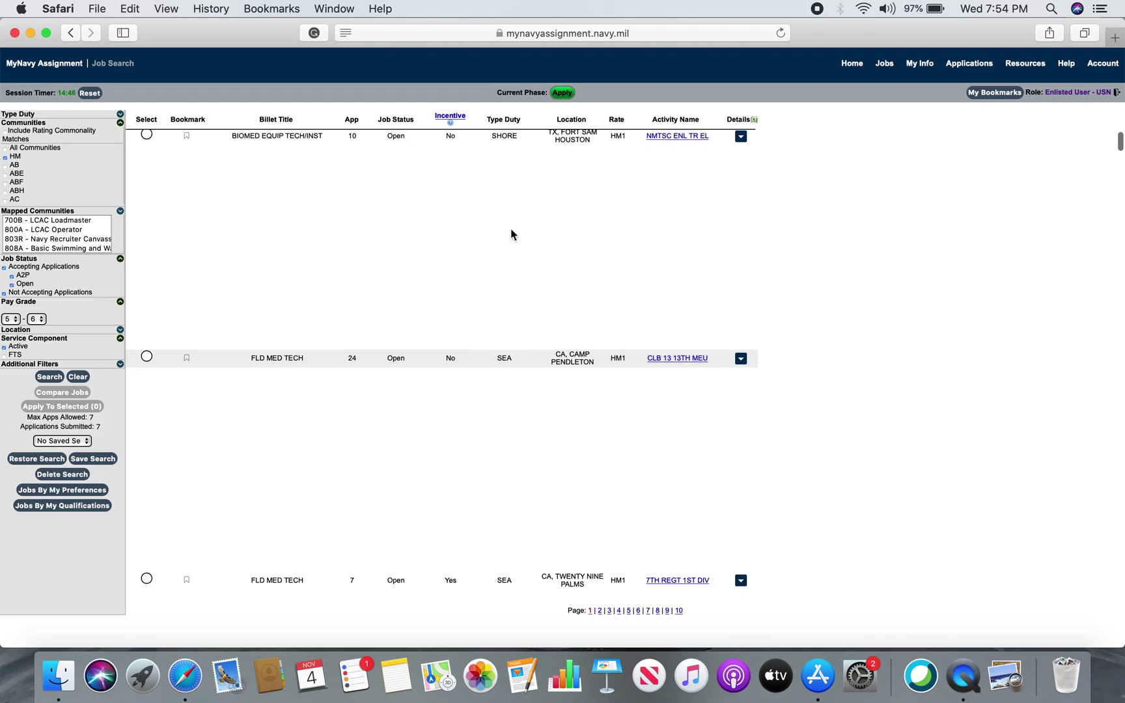
scroll(511, 235, "up", 1)
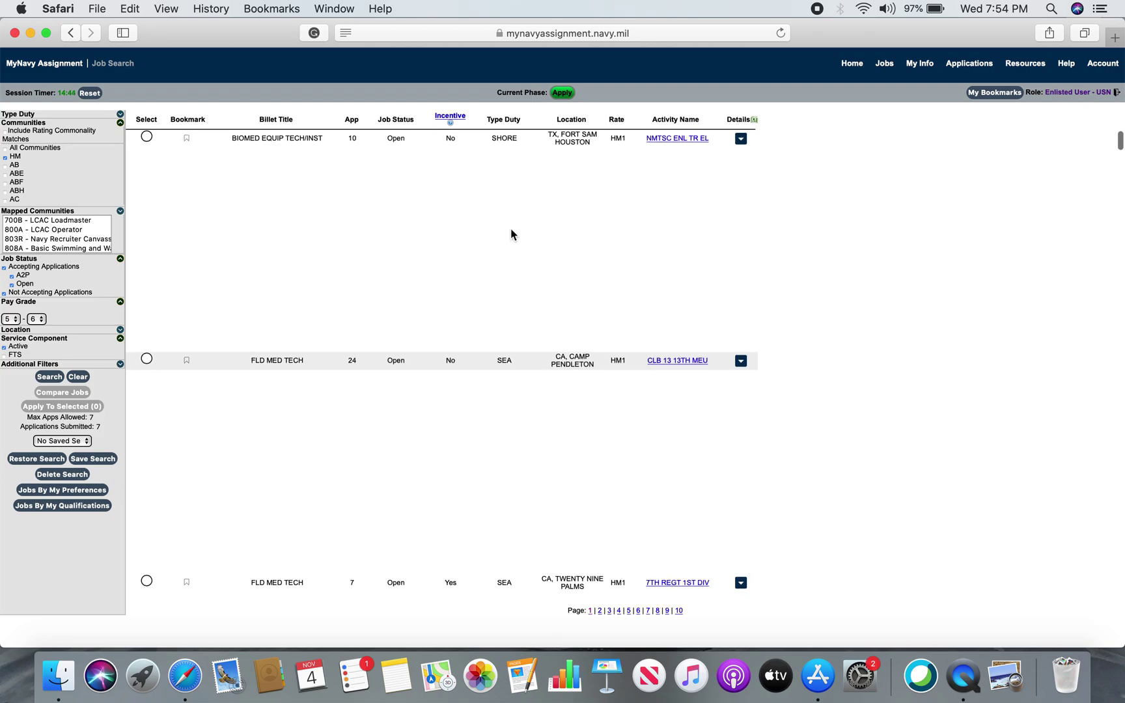
scroll(345, 203, "down", 4)
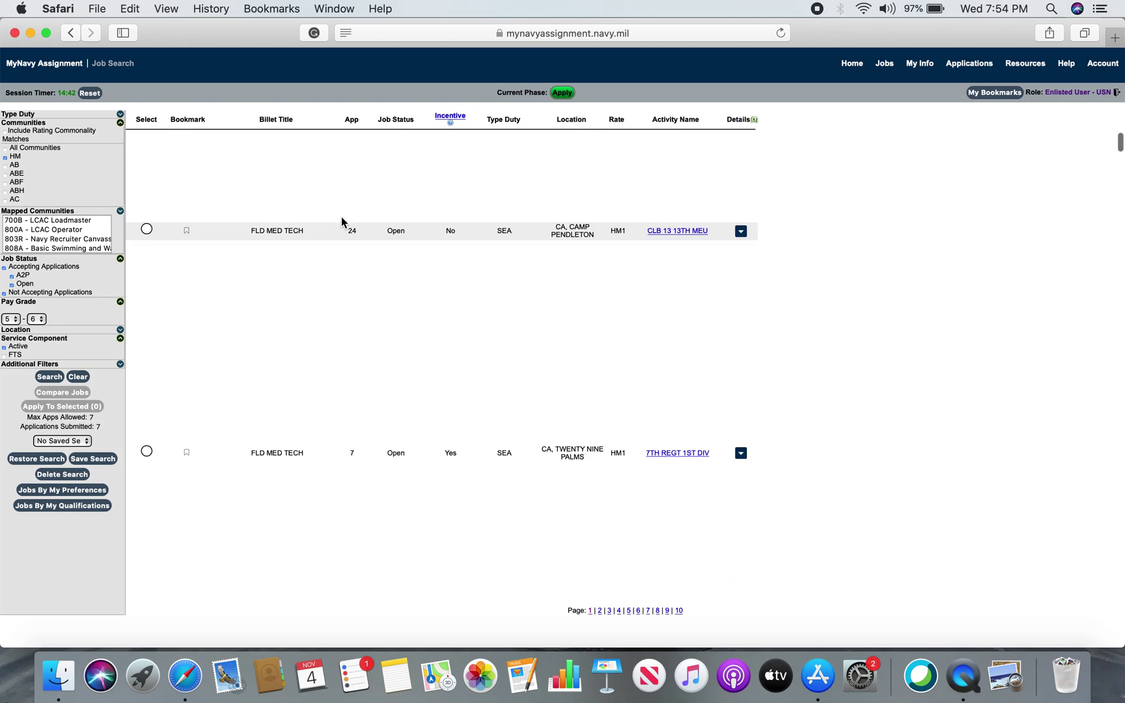
scroll(341, 221, "down", 3)
scroll(284, 357, "down", 3)
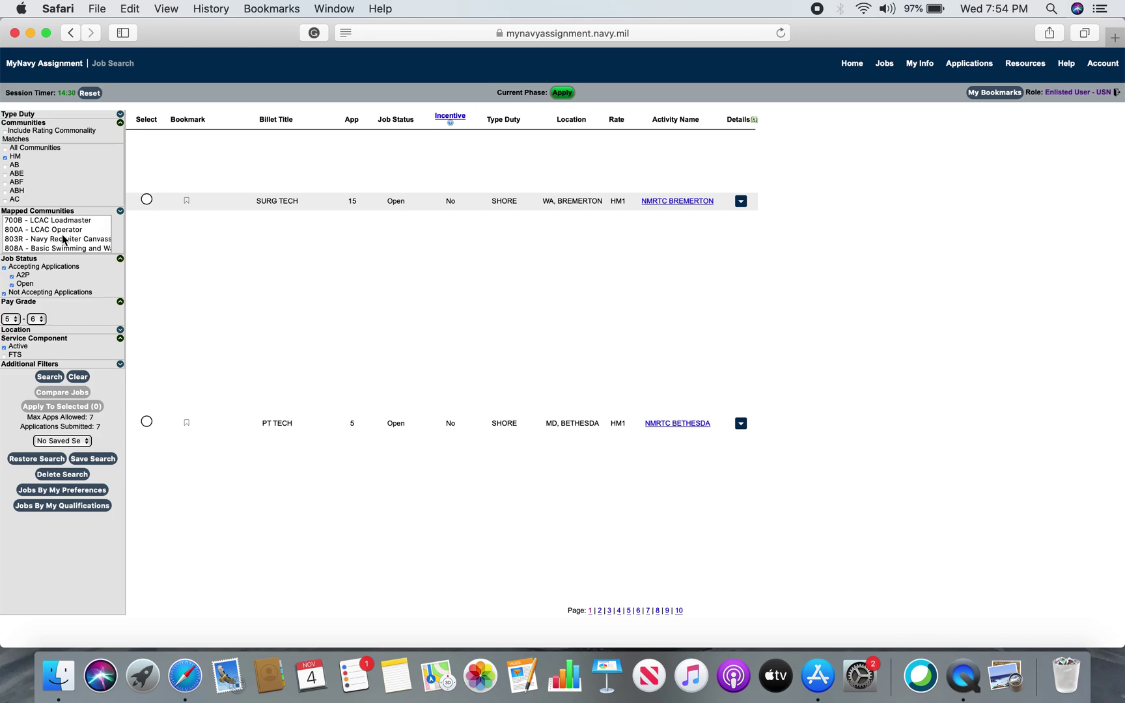
- Search jobs in the mapped community L17A for advanced X-ray and look through the results
scroll(63, 238, "down", 10)
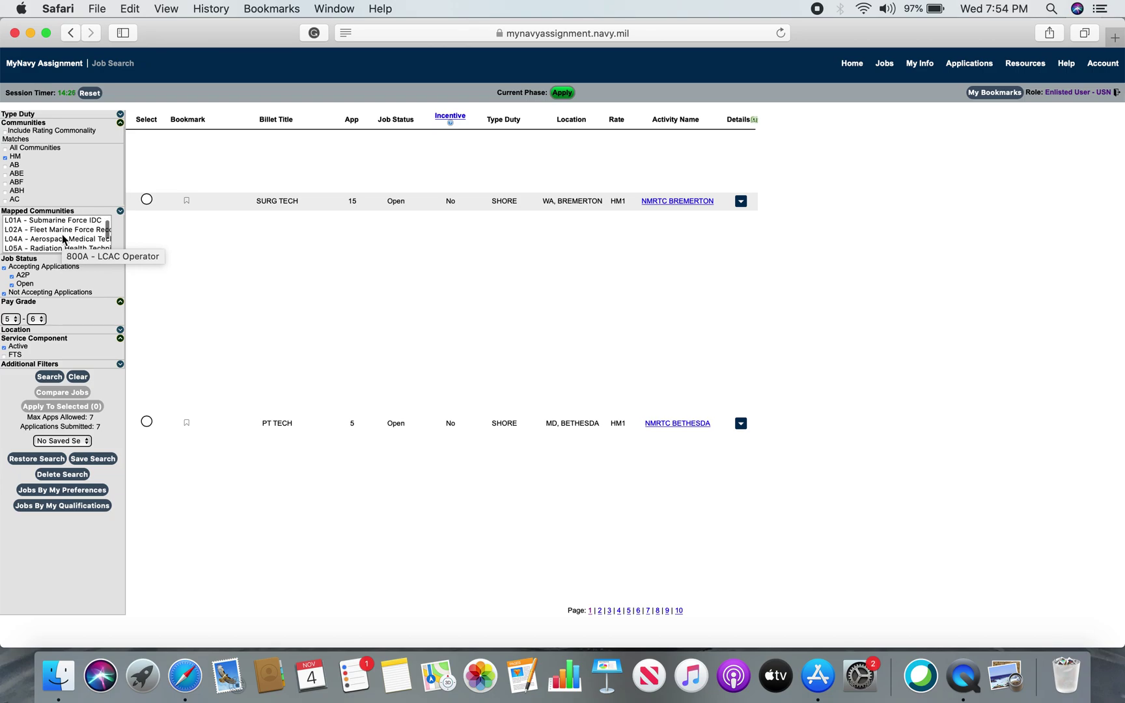
scroll(62, 238, "down", 3)
scroll(62, 235, "down", 2)
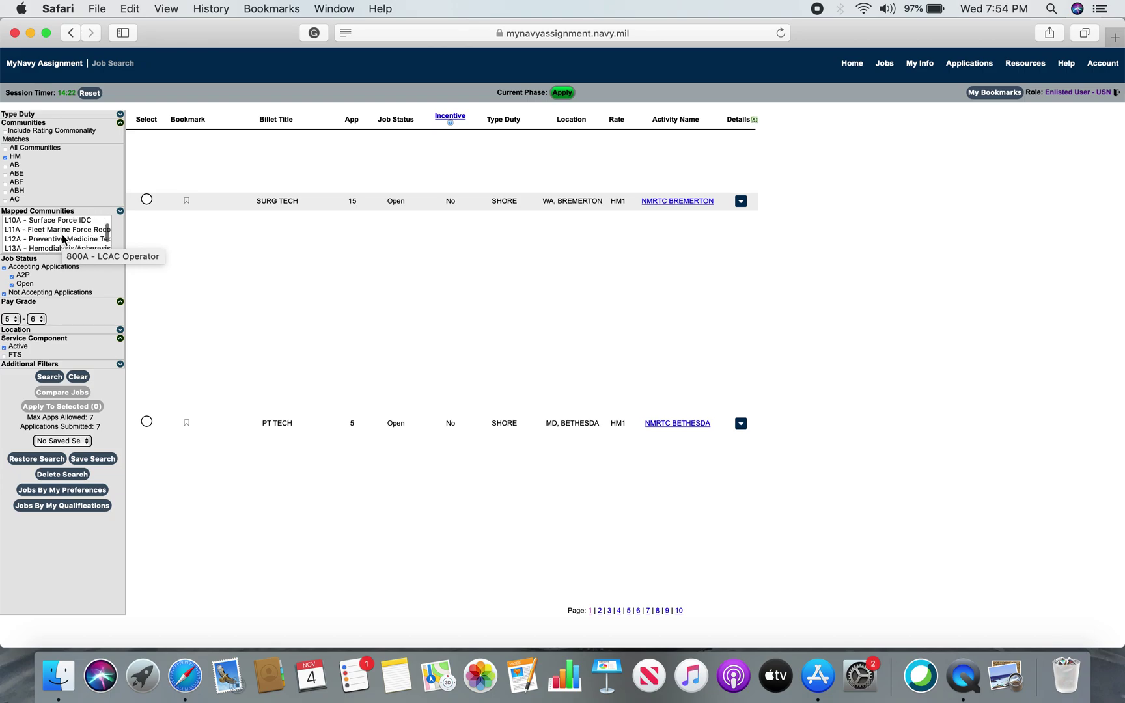
left_click(61, 248)
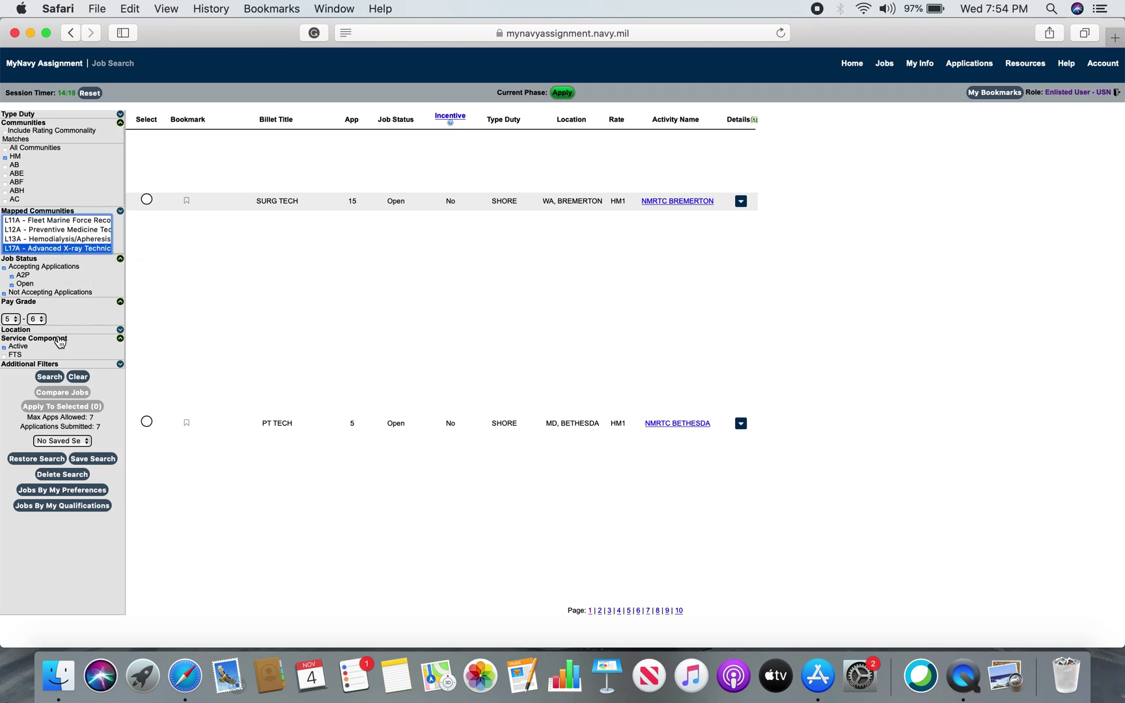
left_click(52, 379)
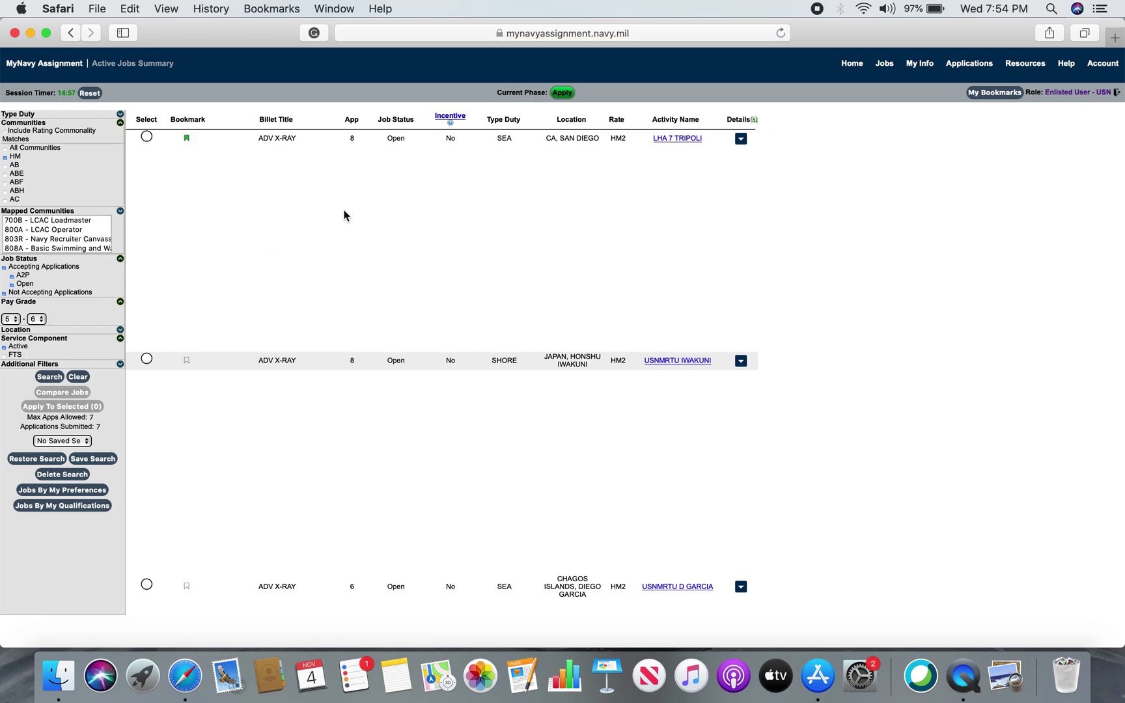
scroll(345, 215, "down", 5)
scroll(345, 217, "up", 5)
- Limit the job search to Sea duty, rerun it, and look through the mapped communities list
left_click(120, 115)
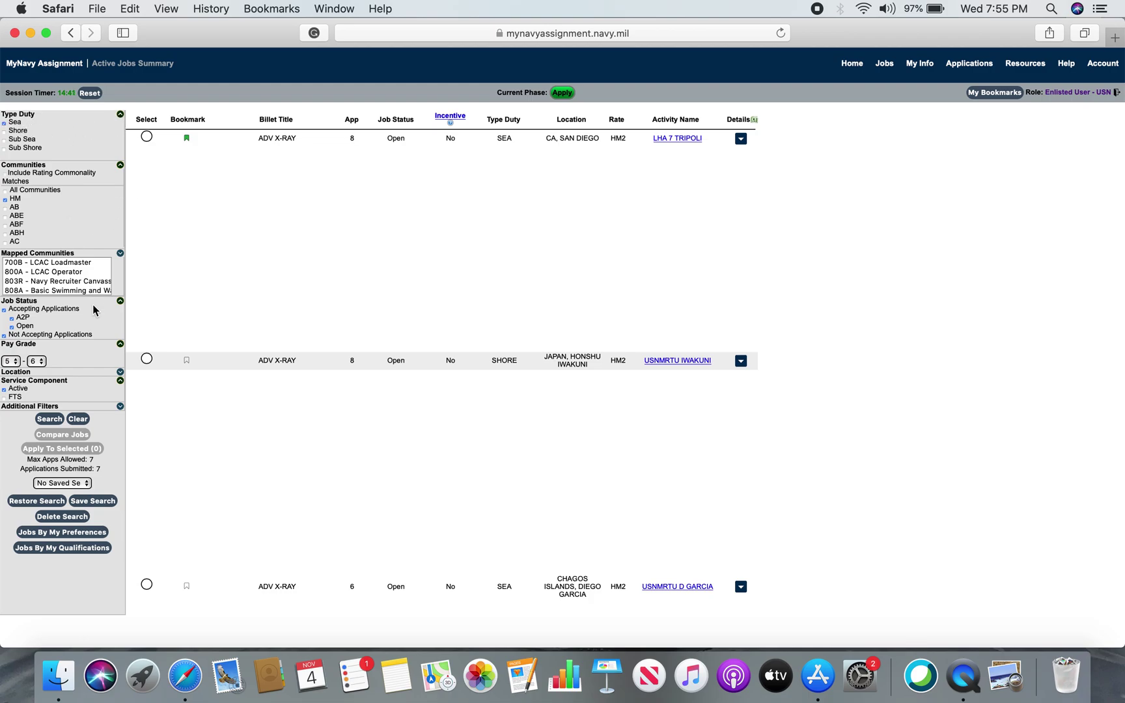
left_click(49, 420)
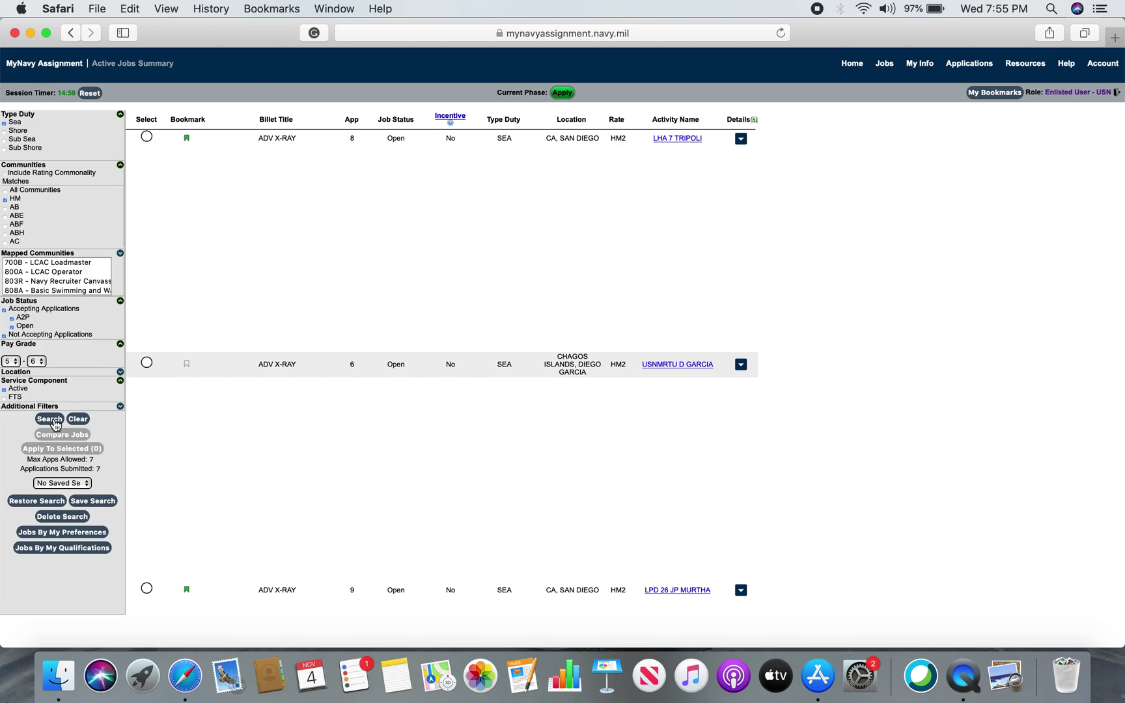
scroll(70, 290, "down", 10)
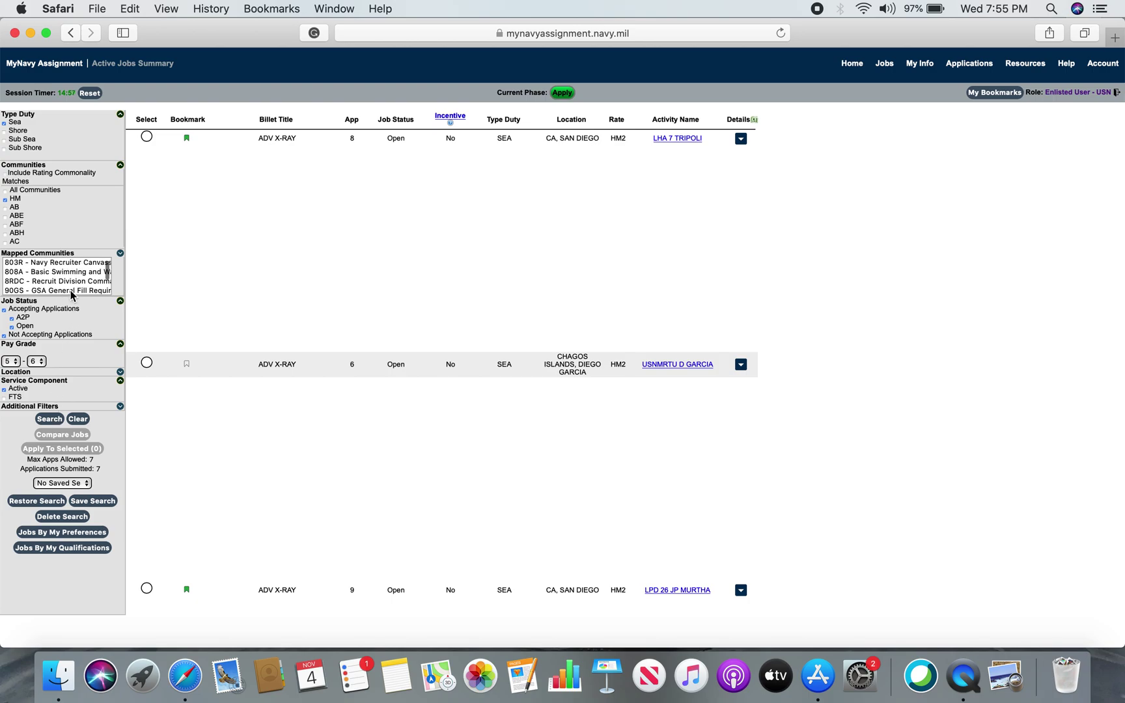
scroll(71, 294, "down", 15)
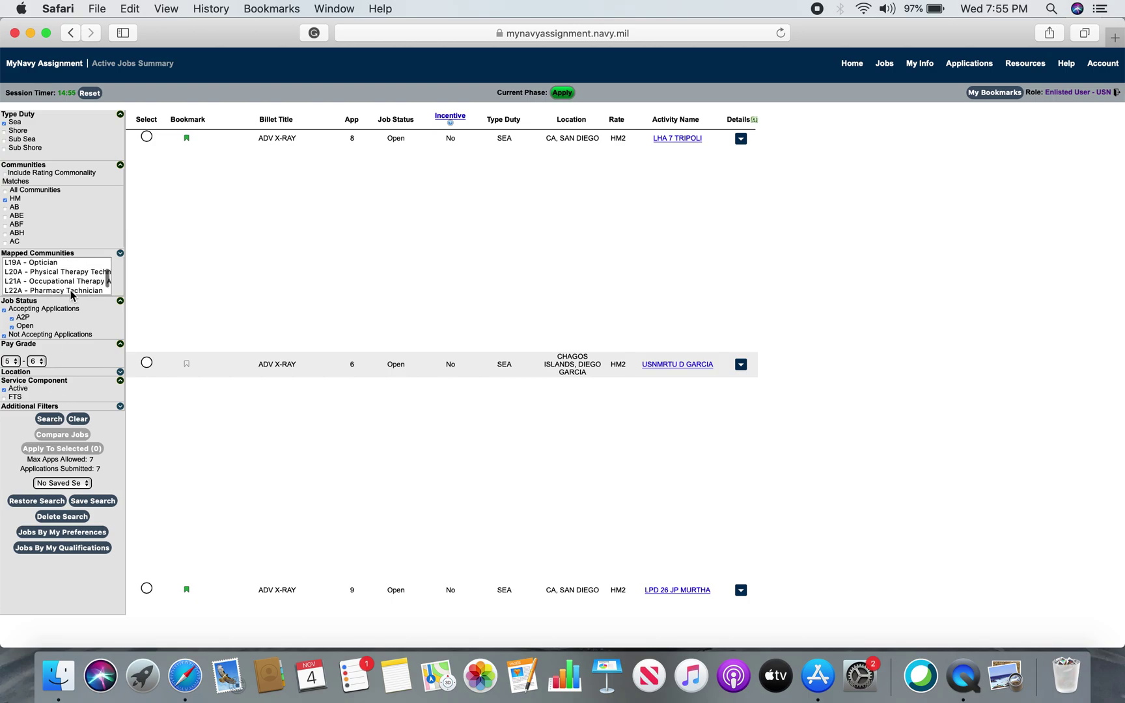
scroll(72, 293, "up", 20)
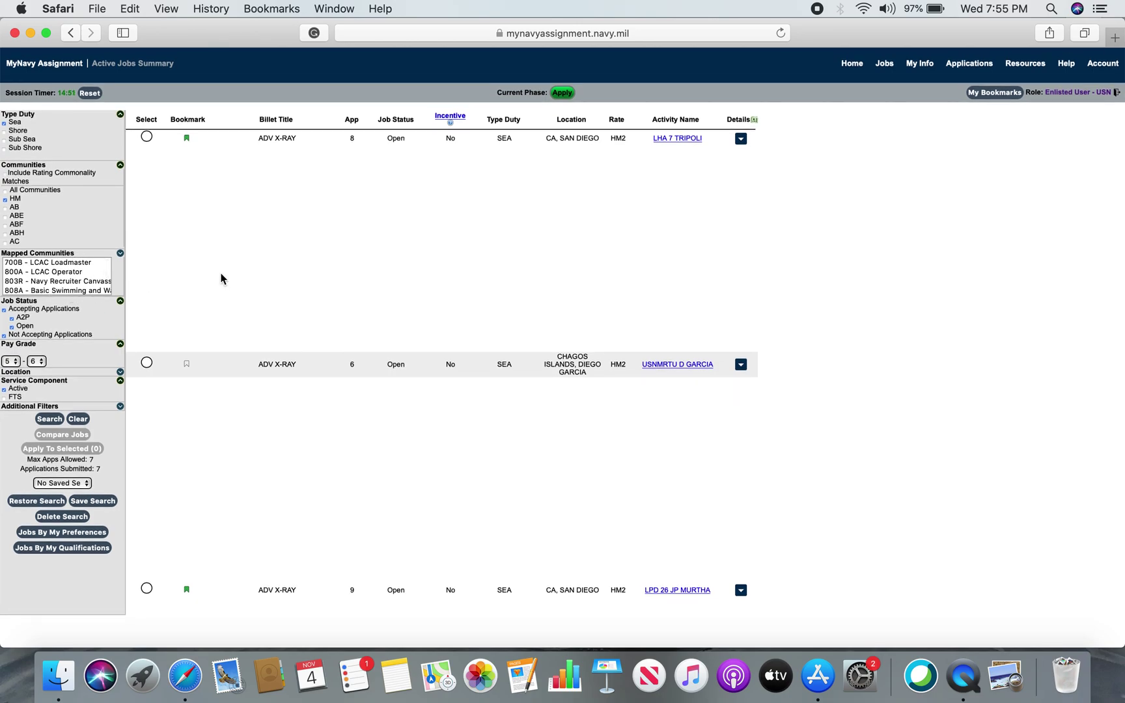
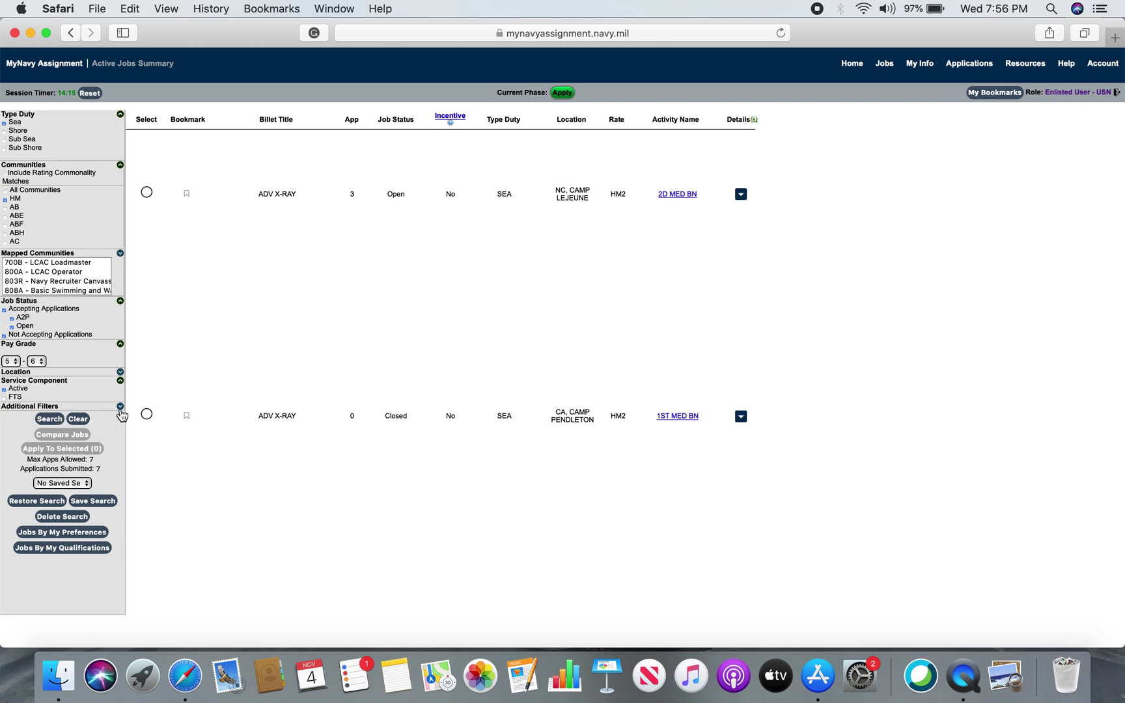
- Add the NEC filter L03A - Field Medical Service Technician under the additional filters and rerun the search
left_click(120, 407)
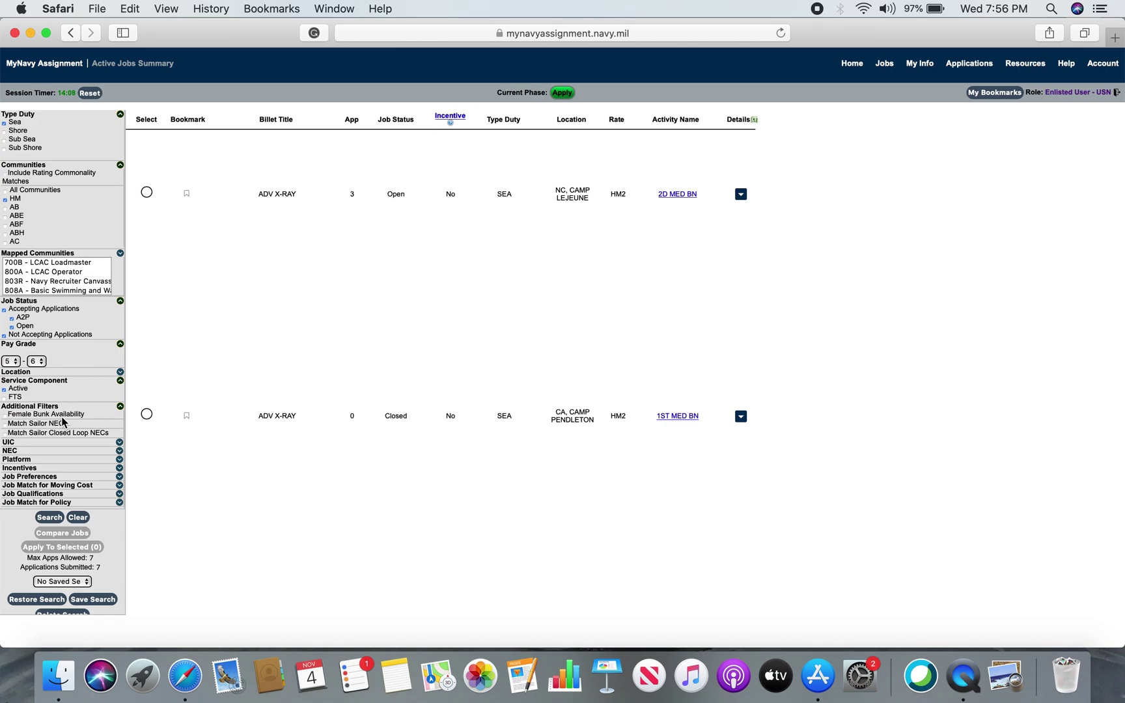
left_click(120, 451)
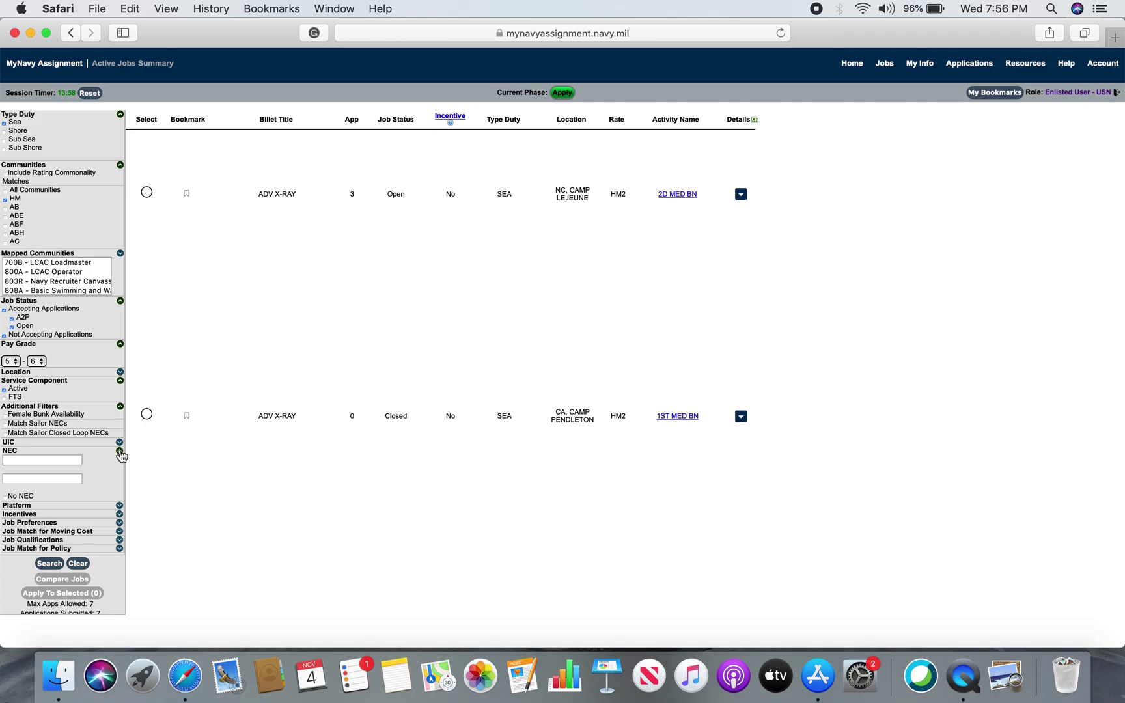
left_click(65, 457)
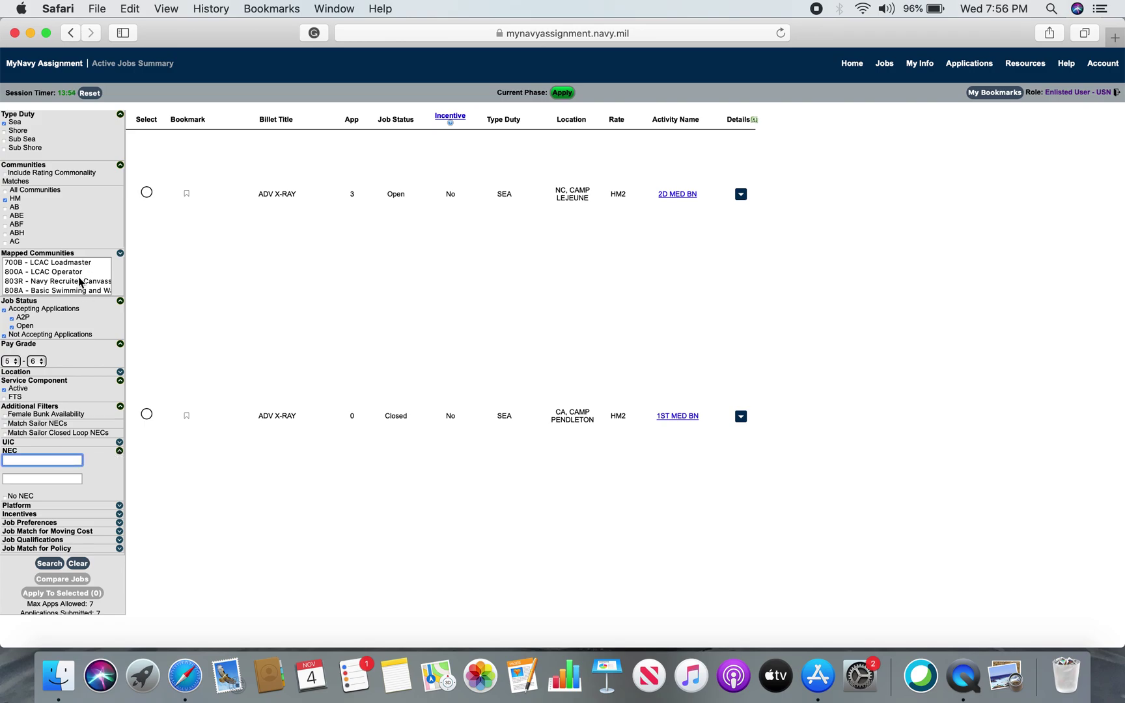
type("lo")
key("BackSpace")
type("03")
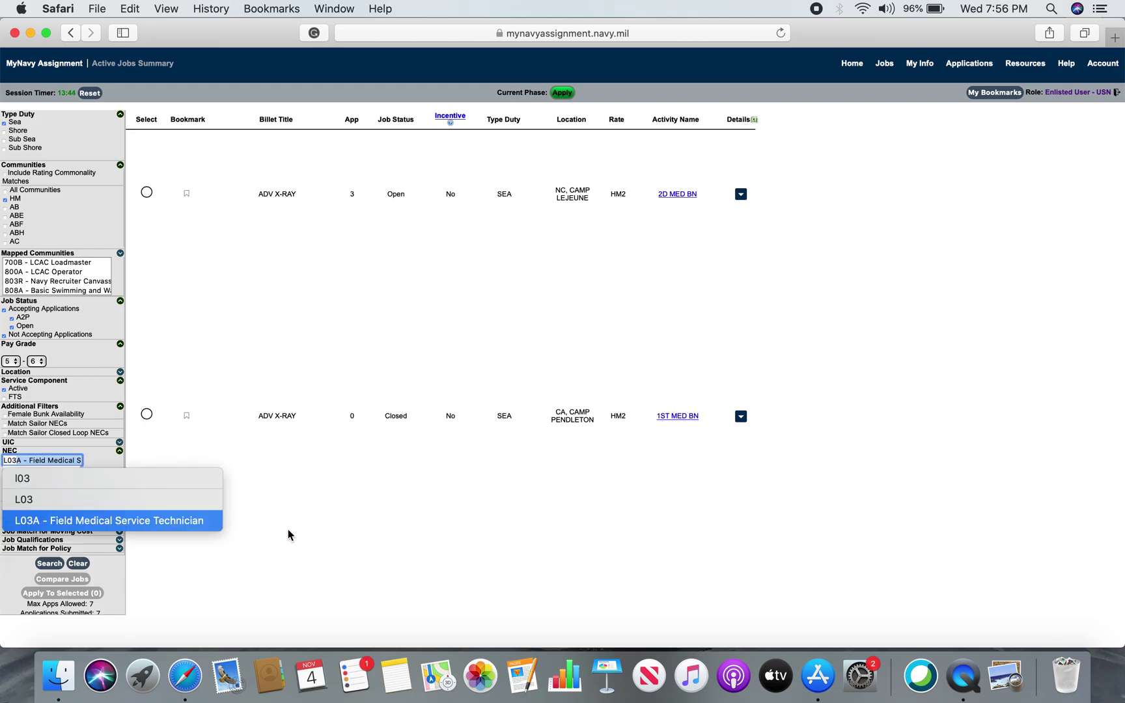
left_click(323, 532)
left_click(50, 565)
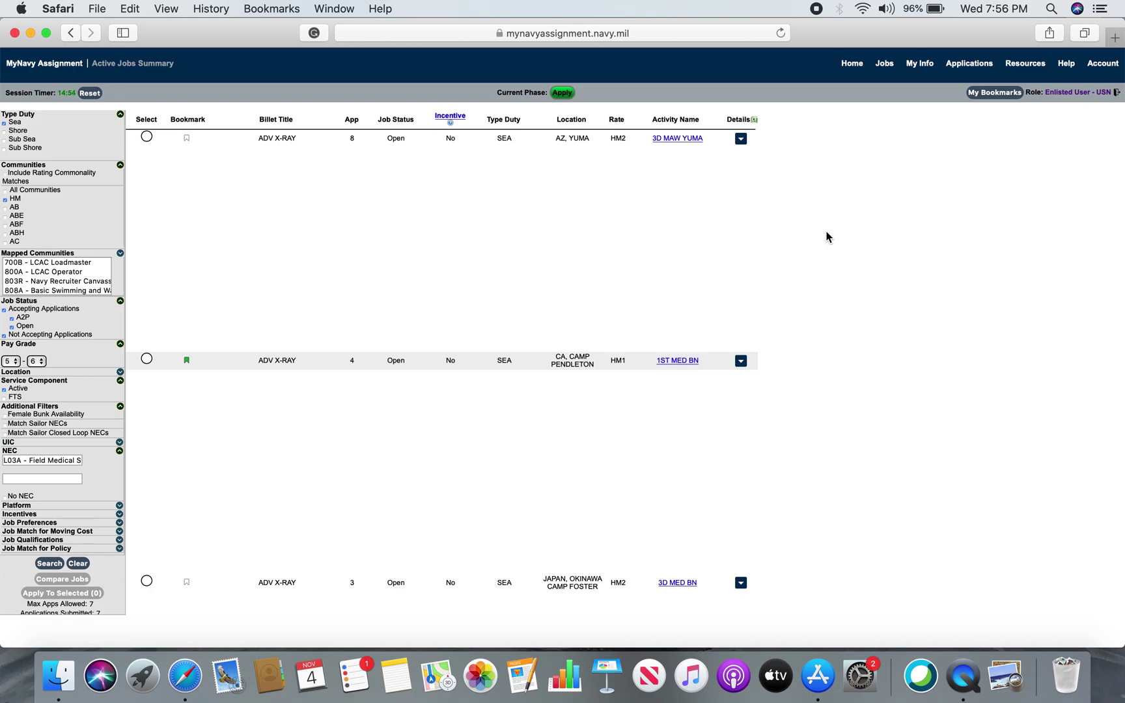
- Examine the L03A advanced X-ray sea-duty results alongside the accepting and not-accepting job status filters
scroll(827, 236, "down", 10)
scroll(827, 236, "down", 10)
scroll(827, 236, "down", 10)
scroll(828, 231, "up", 15)
left_click(24, 326)
left_click(19, 311)
left_click(18, 336)
scroll(405, 355, "down", 10)
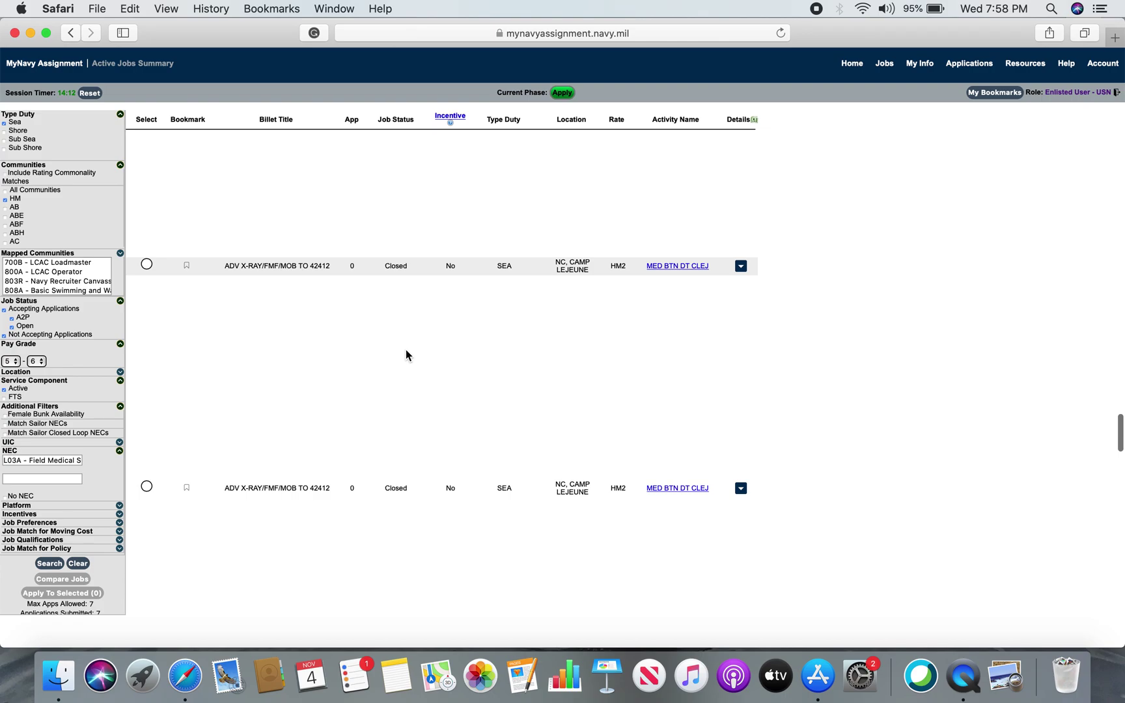
scroll(640, 373, "down", 3)
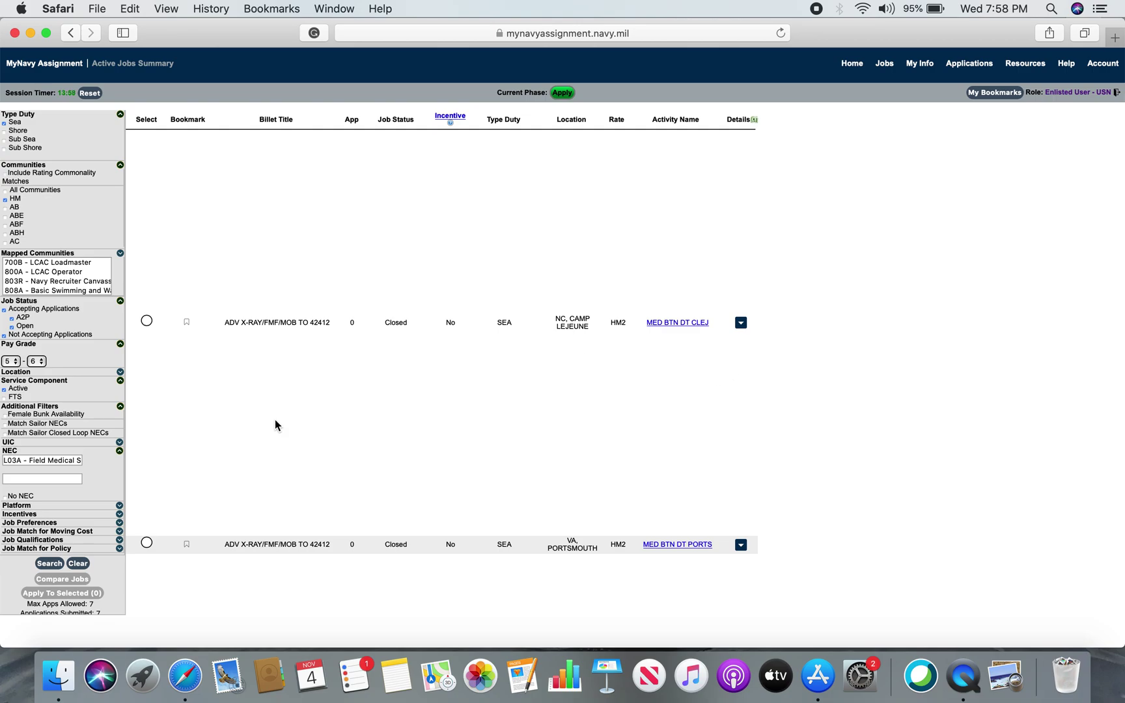
- Bookmark the ADV X-RAY/FMF/MOB TO 42412 billet at MED BTN DT CLEJ in Camp Lejeune and open the bookmarked jobs
left_click(186, 323)
left_click(990, 94)
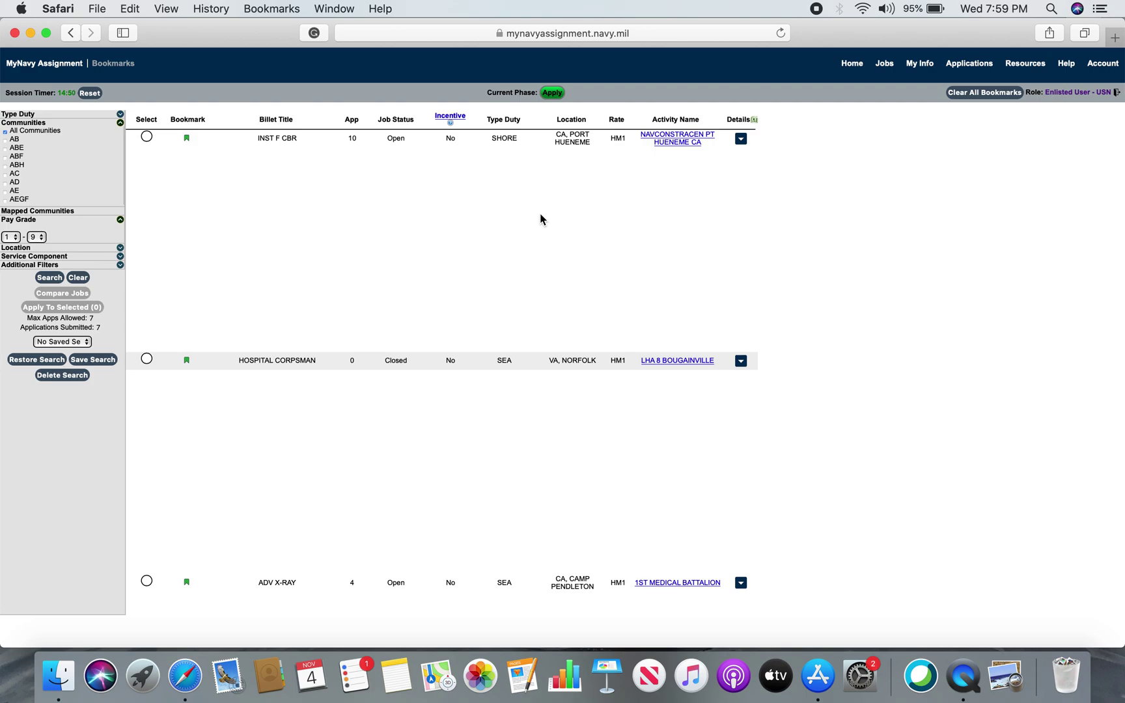
- Look through the bookmarked jobs, checking each billet's title, application count, job status and location
scroll(540, 220, "down", 3)
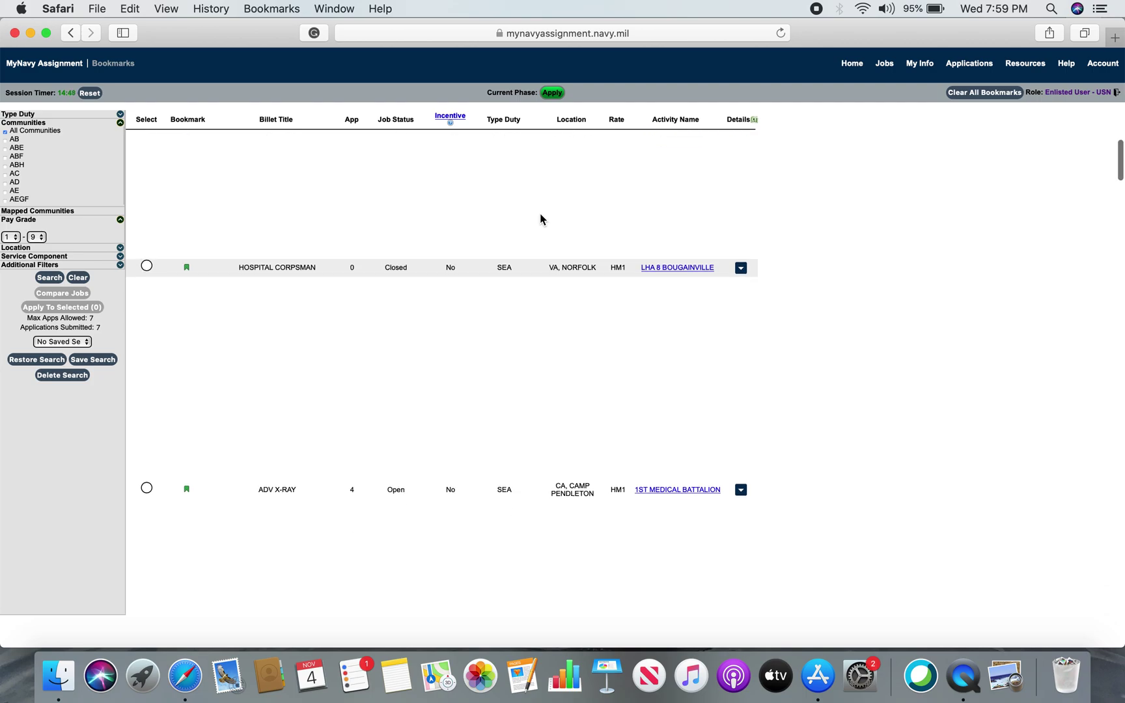
scroll(540, 220, "down", 2)
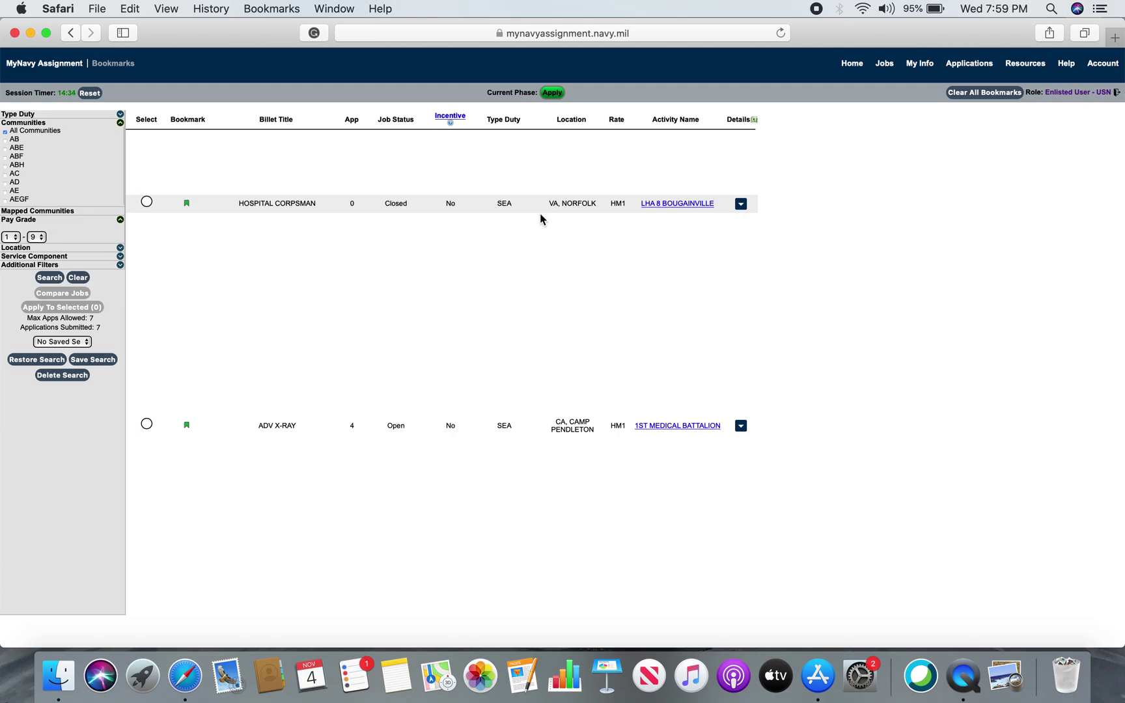
scroll(540, 218, "down", 10)
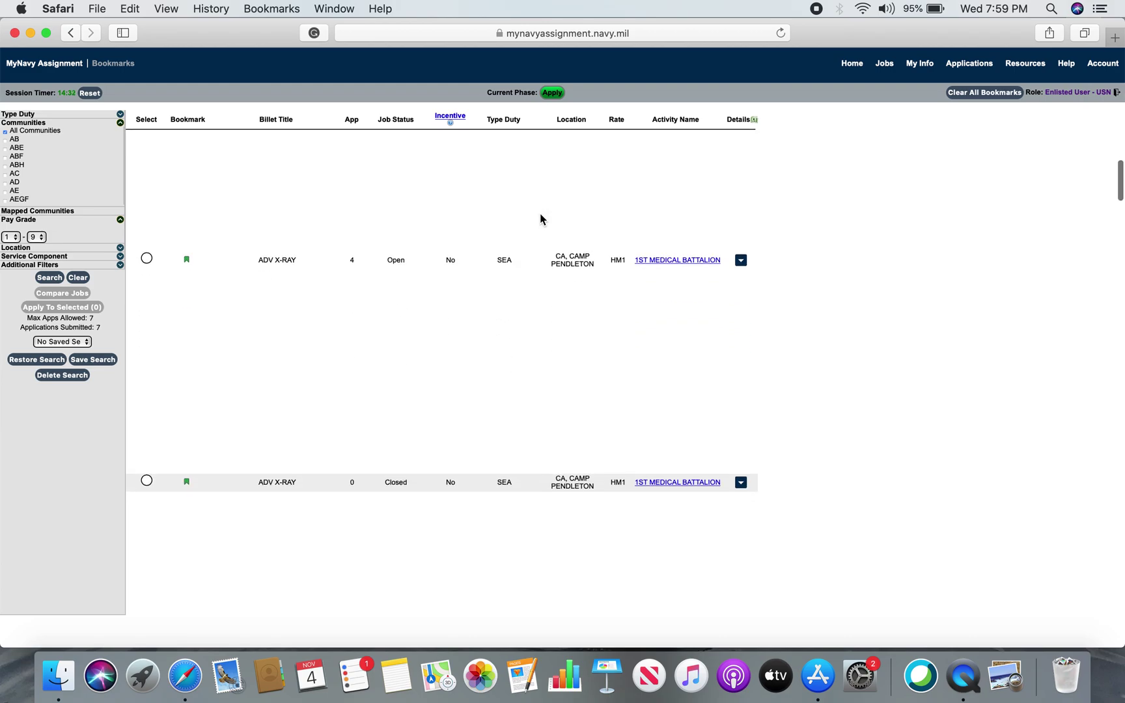
scroll(543, 181, "down", 7)
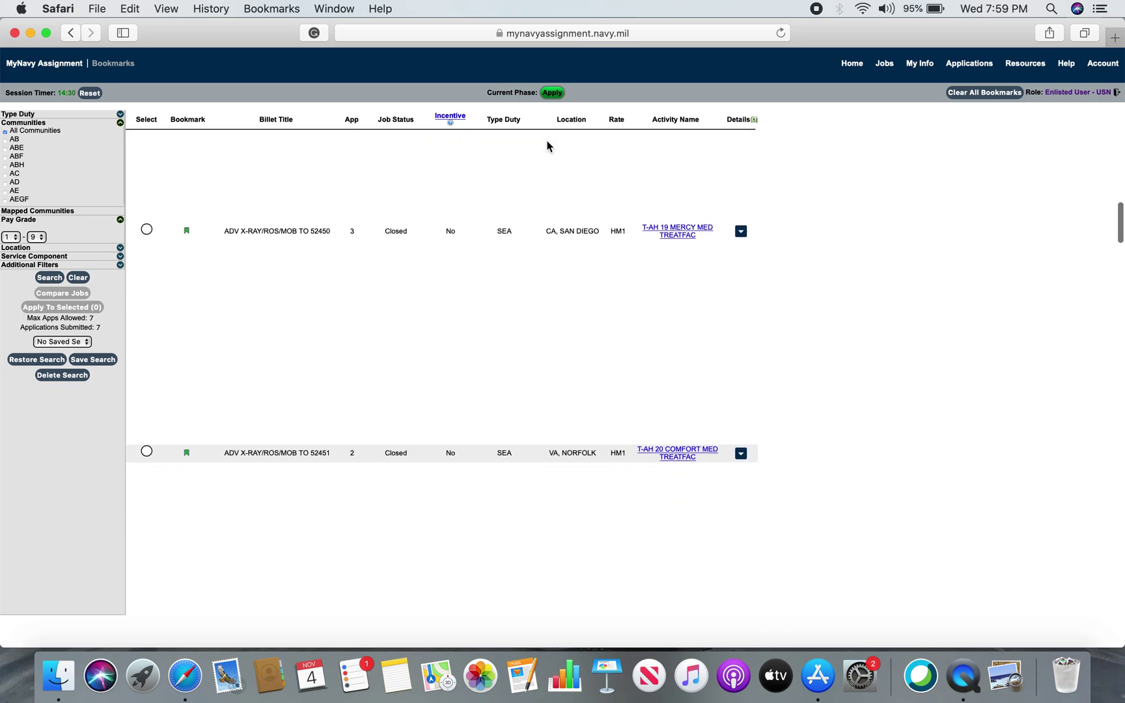
scroll(514, 394, "down", 6)
scroll(514, 395, "down", 8)
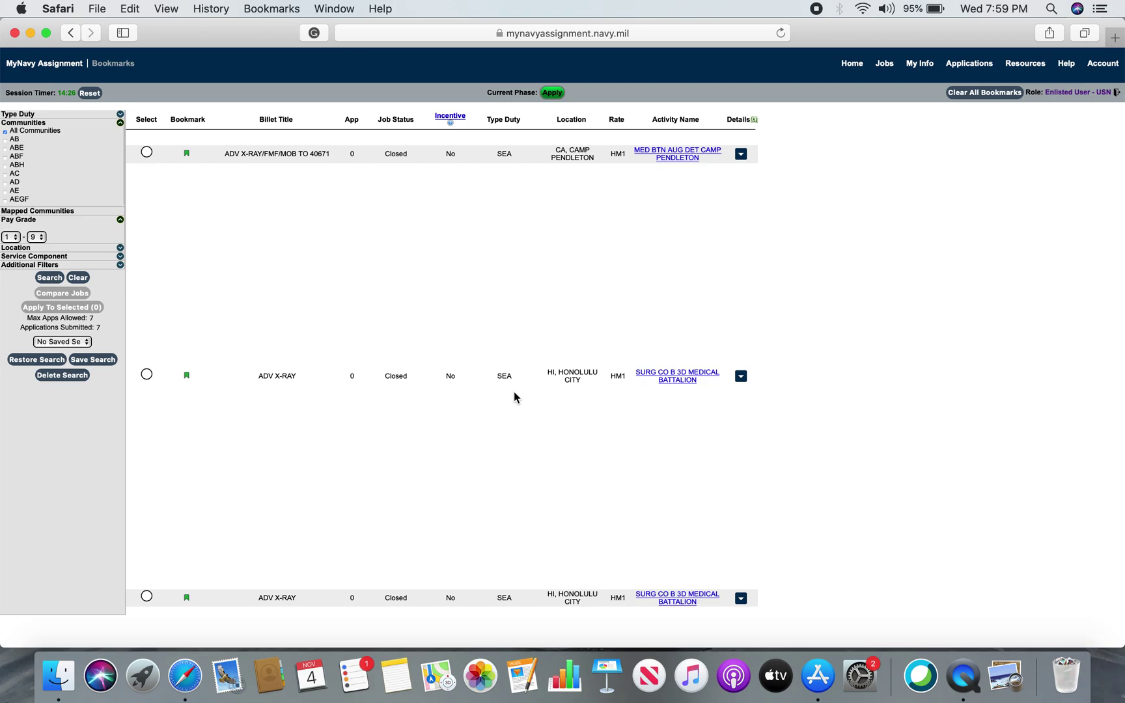
scroll(515, 398, "down", 5)
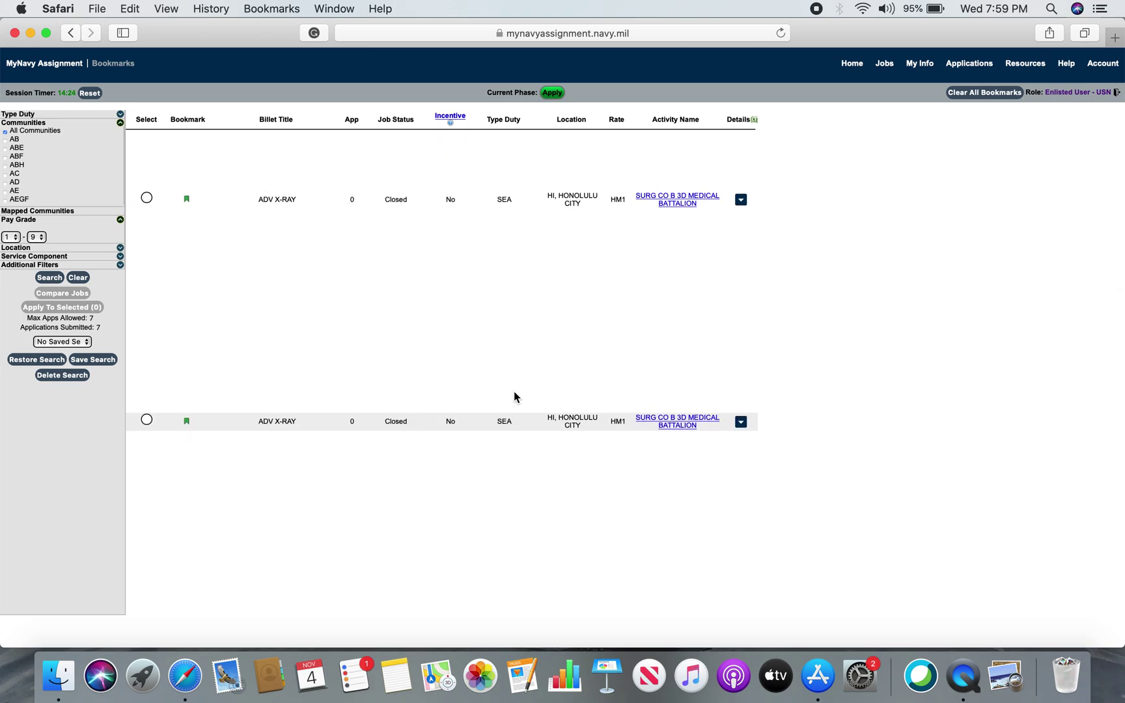
scroll(514, 396, "down", 2)
scroll(515, 397, "up", 4)
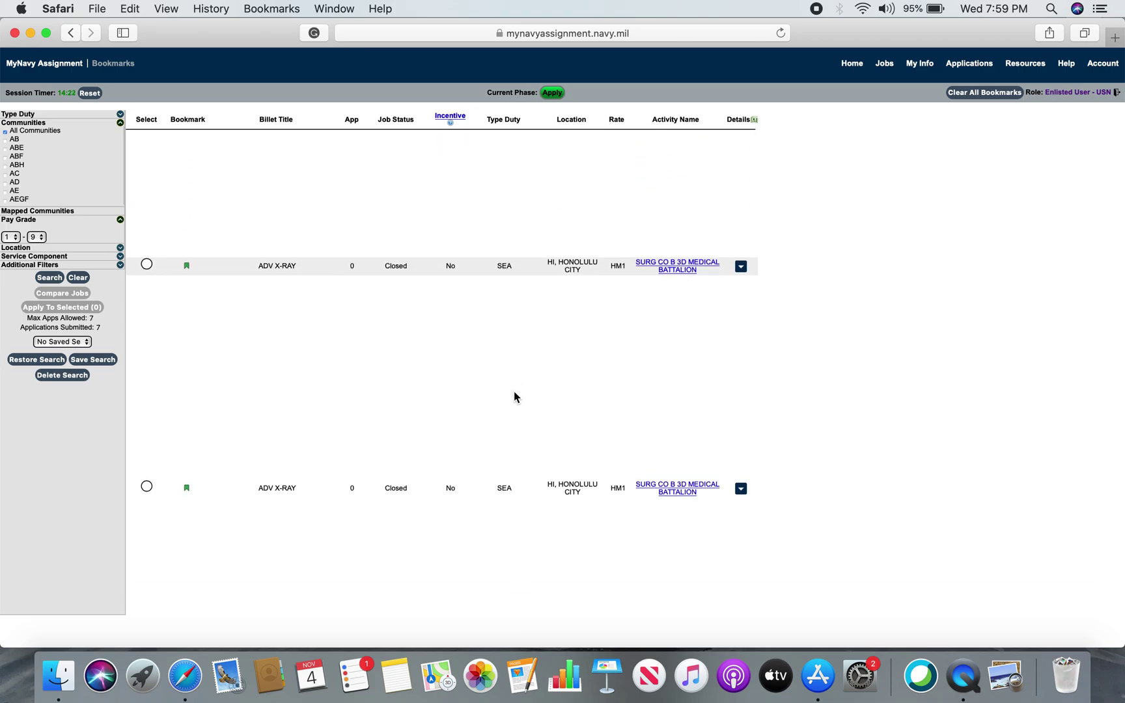
scroll(514, 397, "down", 5)
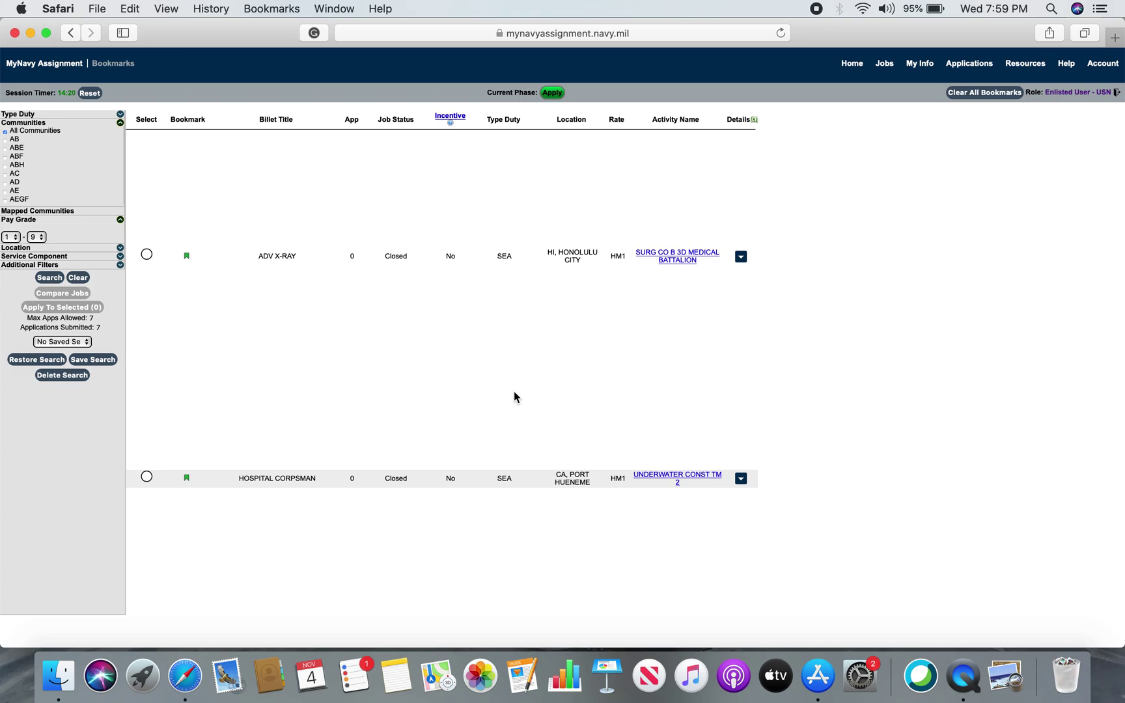
- Check the remaining bookmarked billets for their application counts, open or closed status, duty type and activity name
scroll(514, 397, "down", 6)
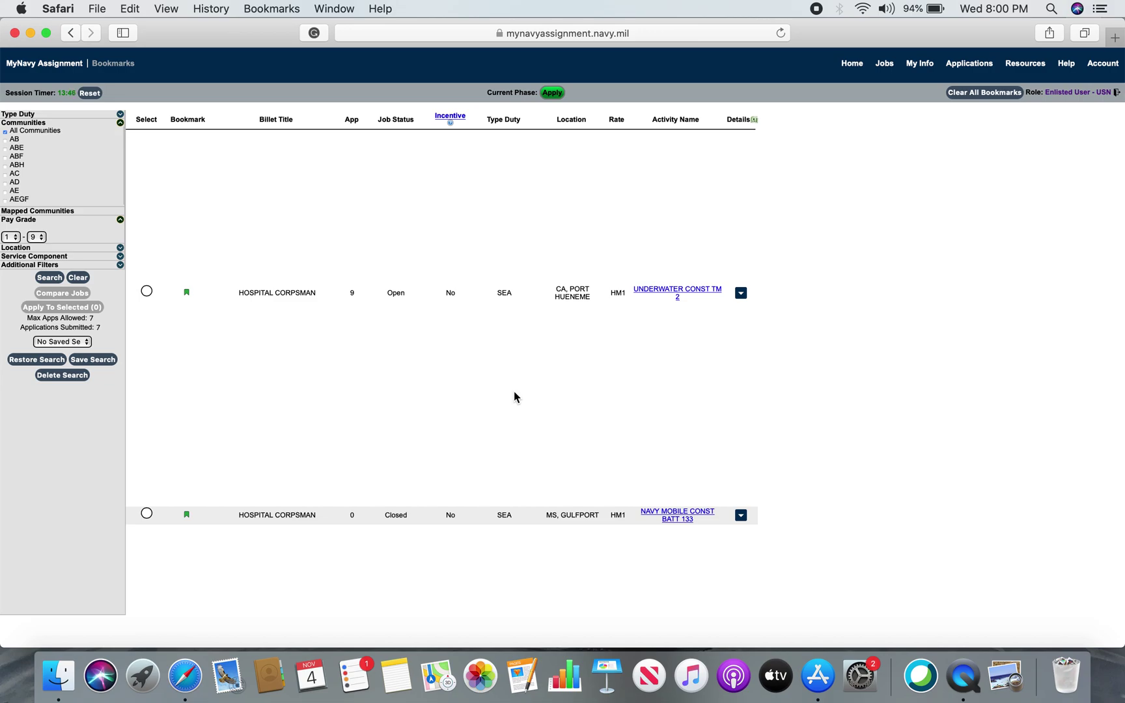
scroll(515, 397, "down", 10)
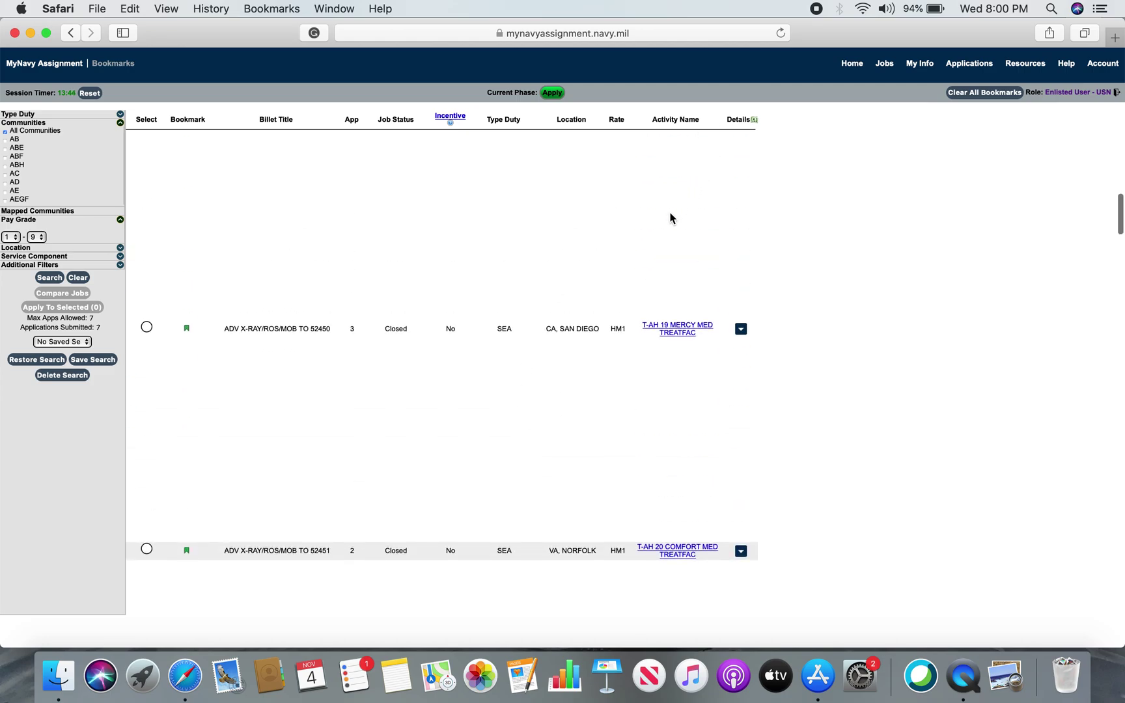
scroll(670, 217, "up", 5)
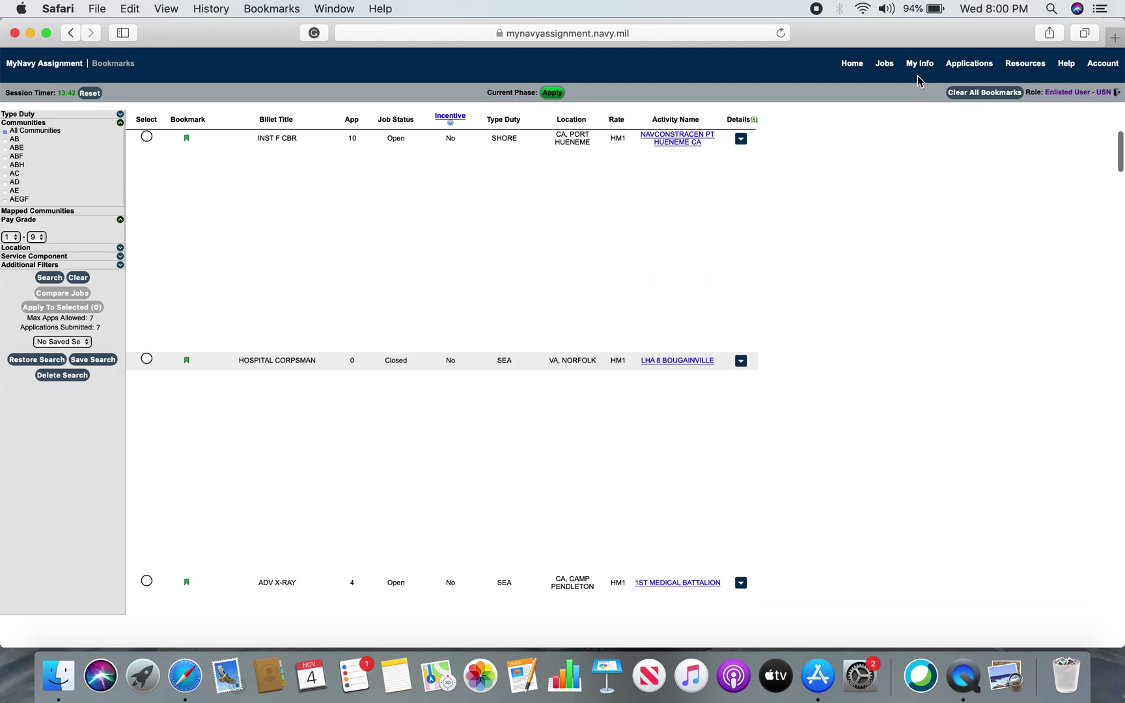
- Return to the home page and open My Resume from the sailor information
mouse_move(914, 63)
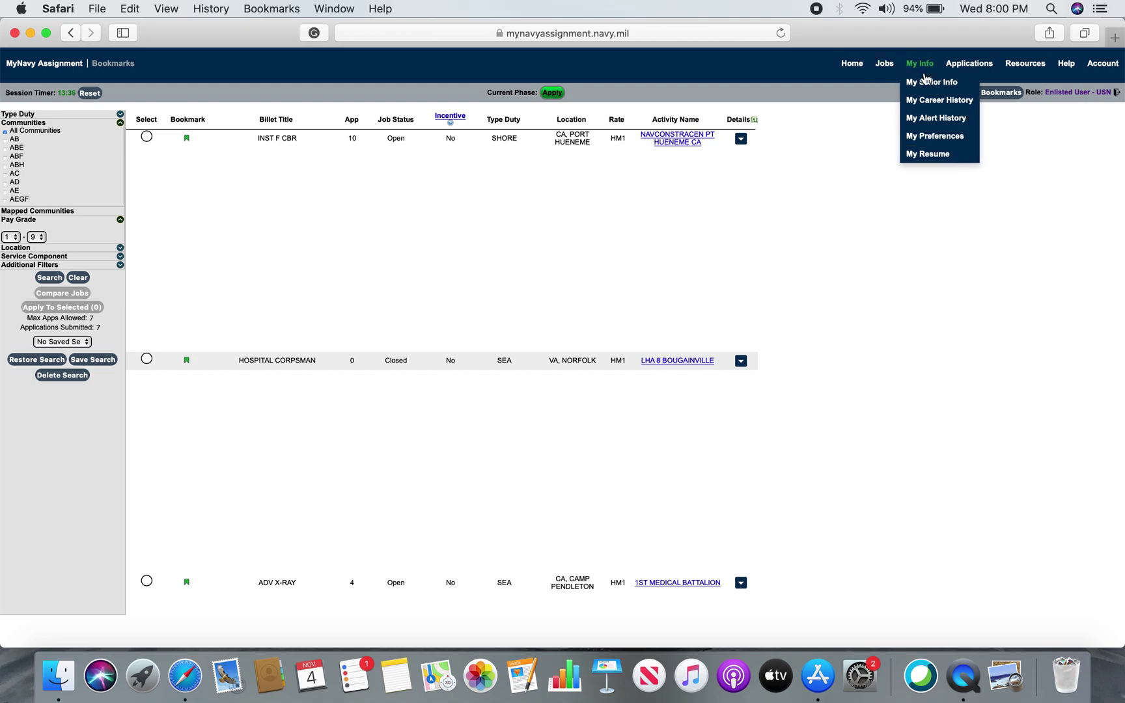
left_click(859, 71)
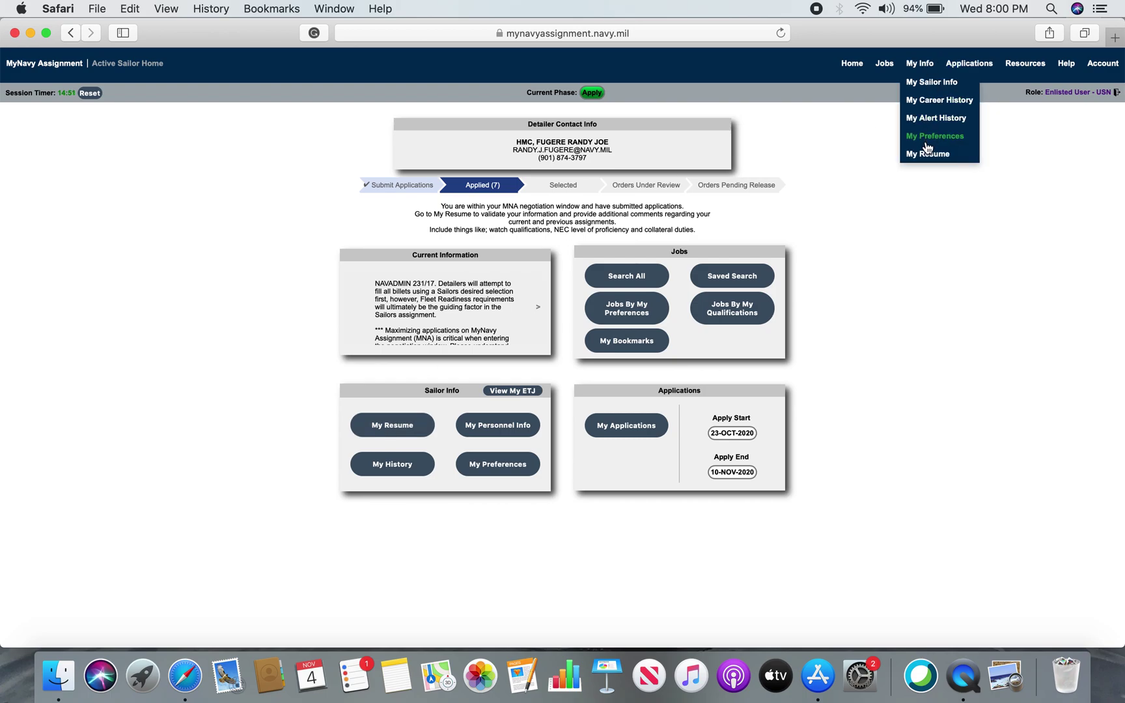
left_click(404, 428)
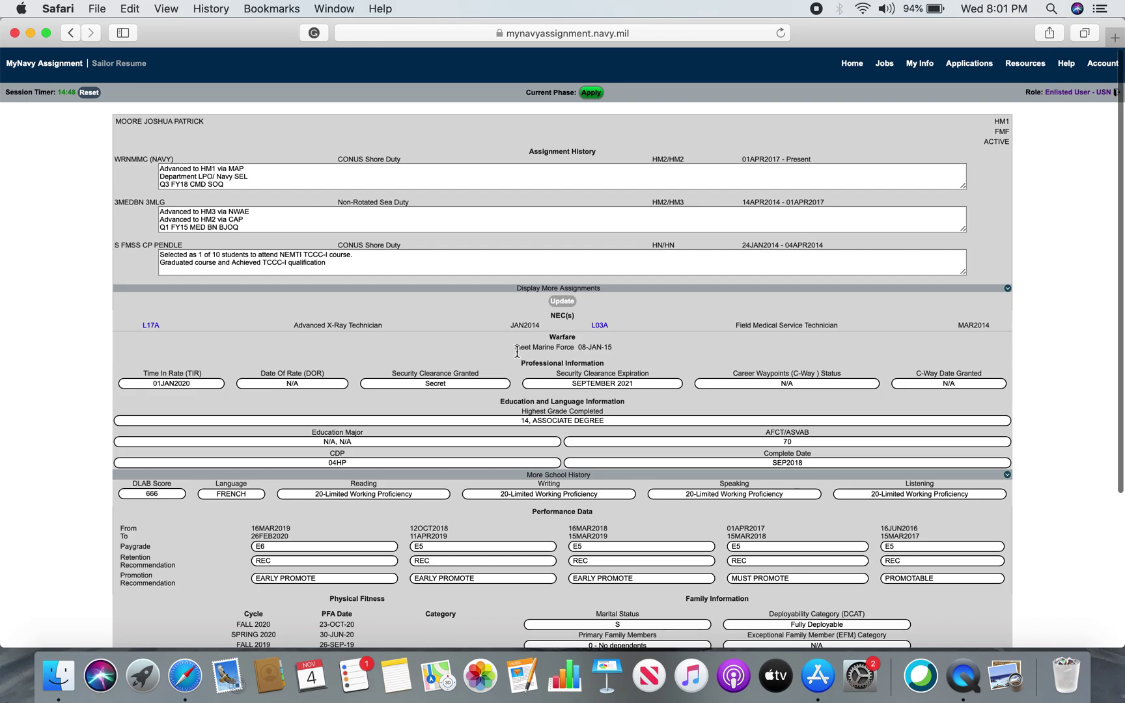
- Review the resume down to the Resume Comments and enlarge that comment box to show its full text
scroll(516, 352, "down", 2)
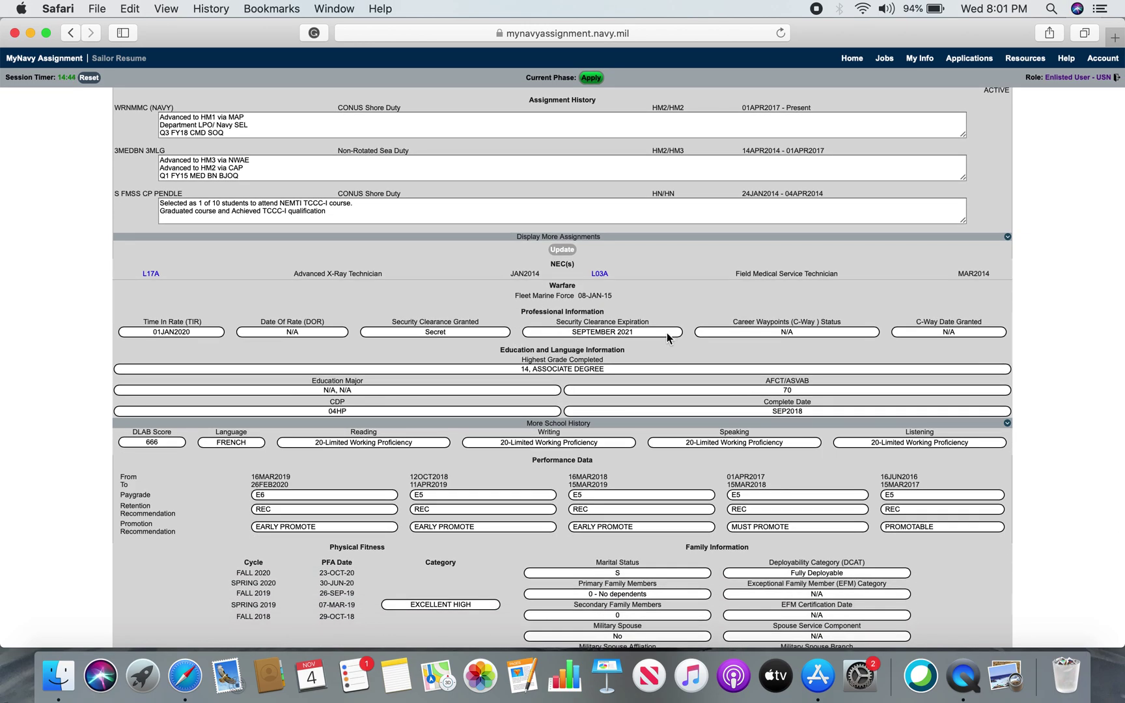
scroll(667, 334, "down", 3)
scroll(650, 270, "down", 3)
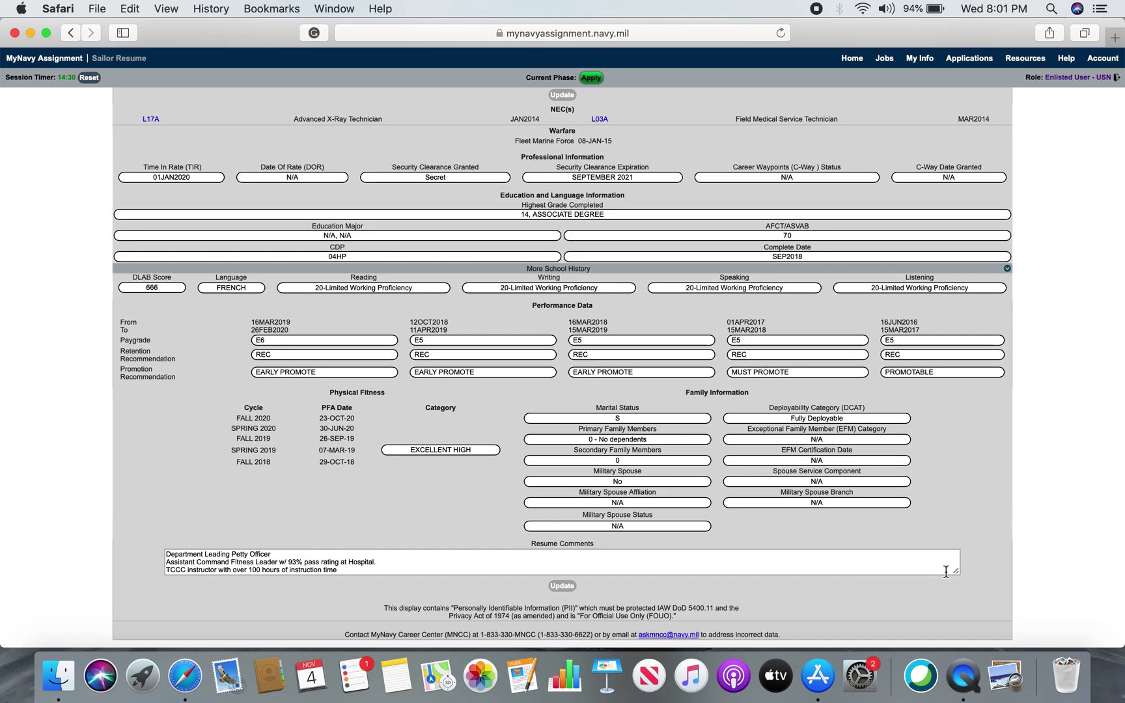
left_click_drag(956, 571, 974, 628)
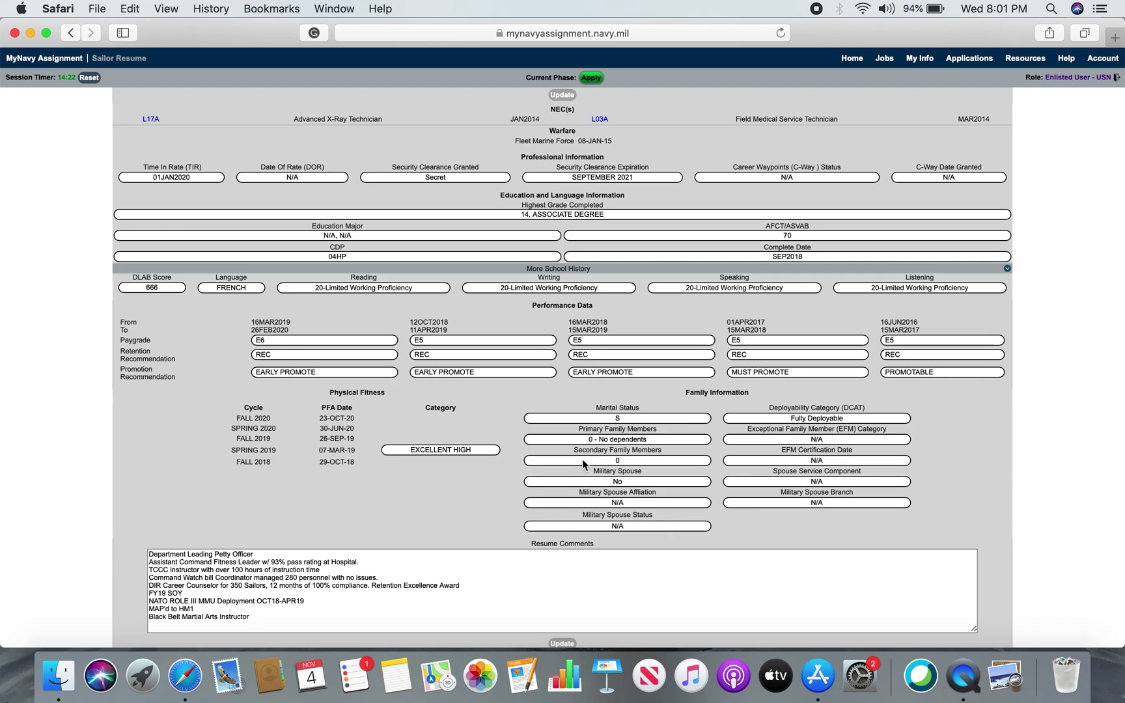
- Enlarge the WRNMMC (NAVY) and 3MEDBN 3MLG comment boxes in the assignment history to show all their entries
scroll(583, 469, "up", 5)
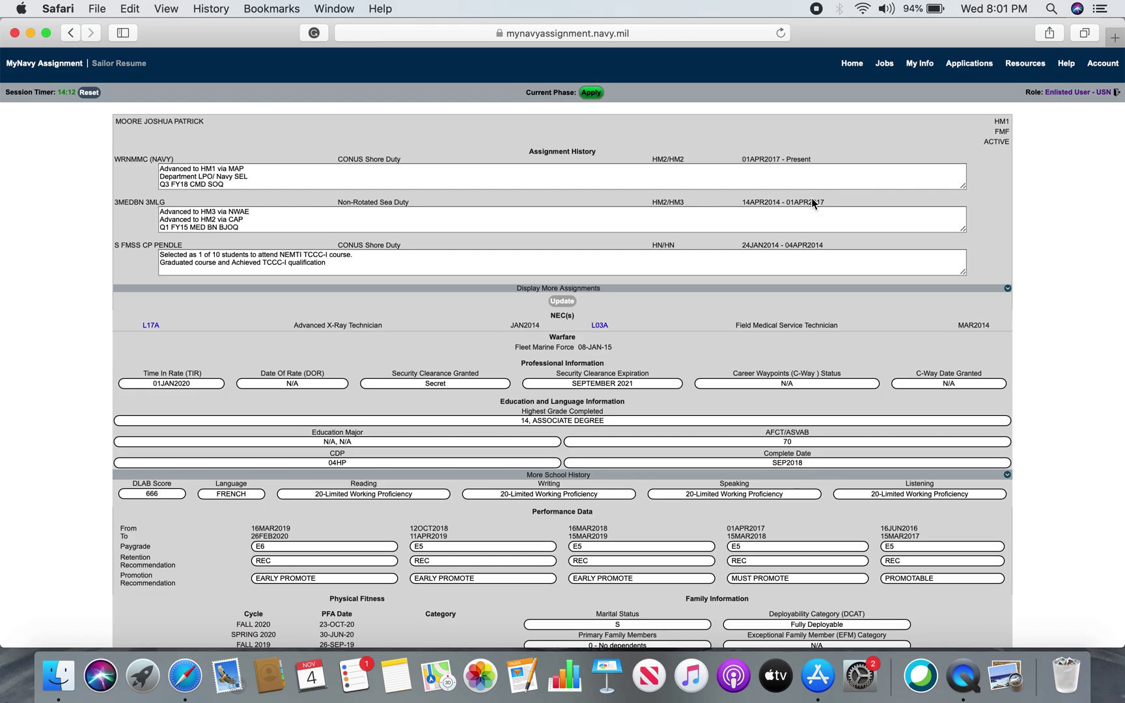
scroll(812, 203, "down", 10)
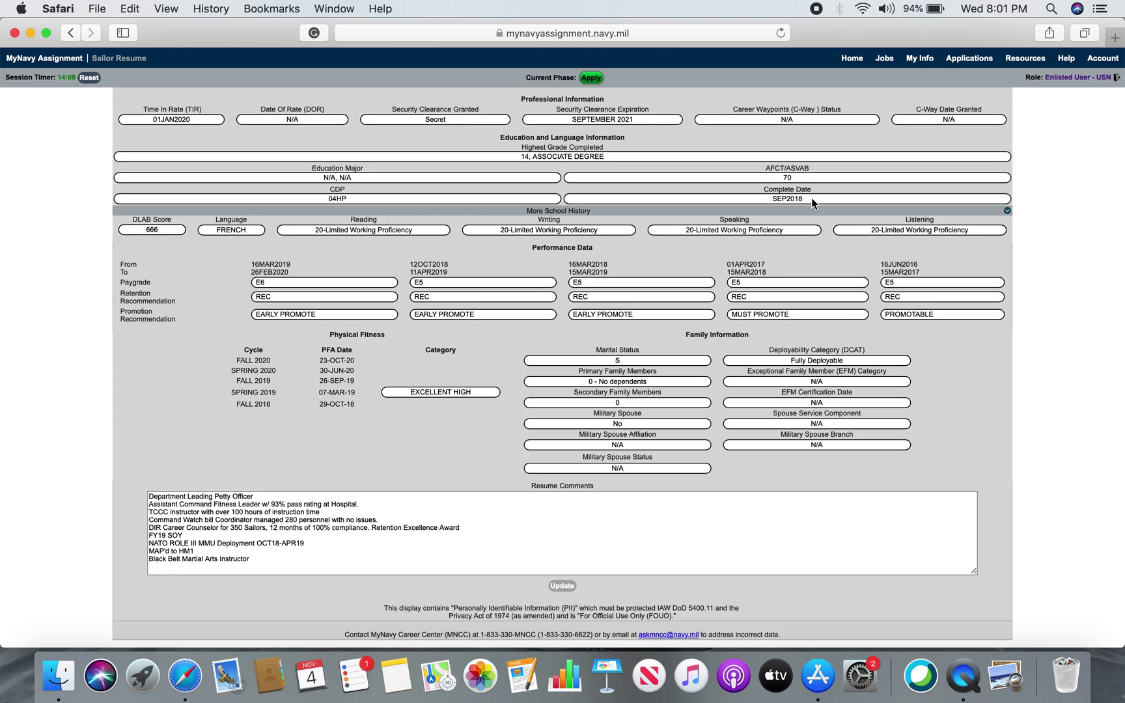
scroll(812, 204, "up", 10)
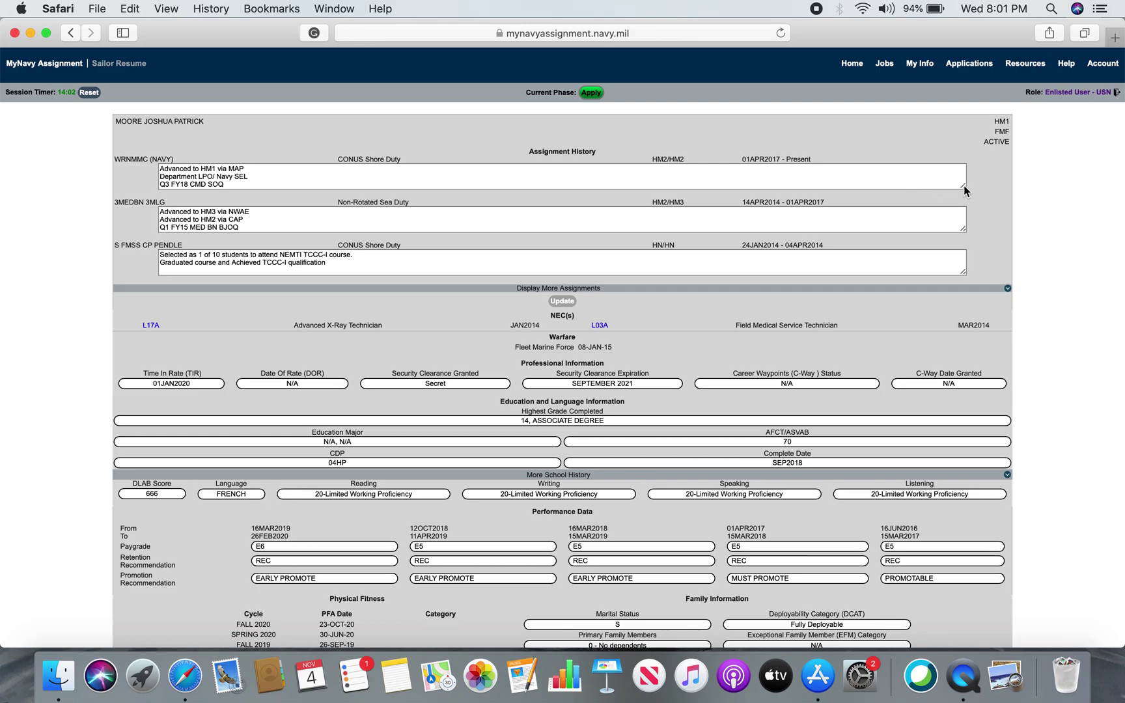
left_click_drag(965, 189, 977, 250)
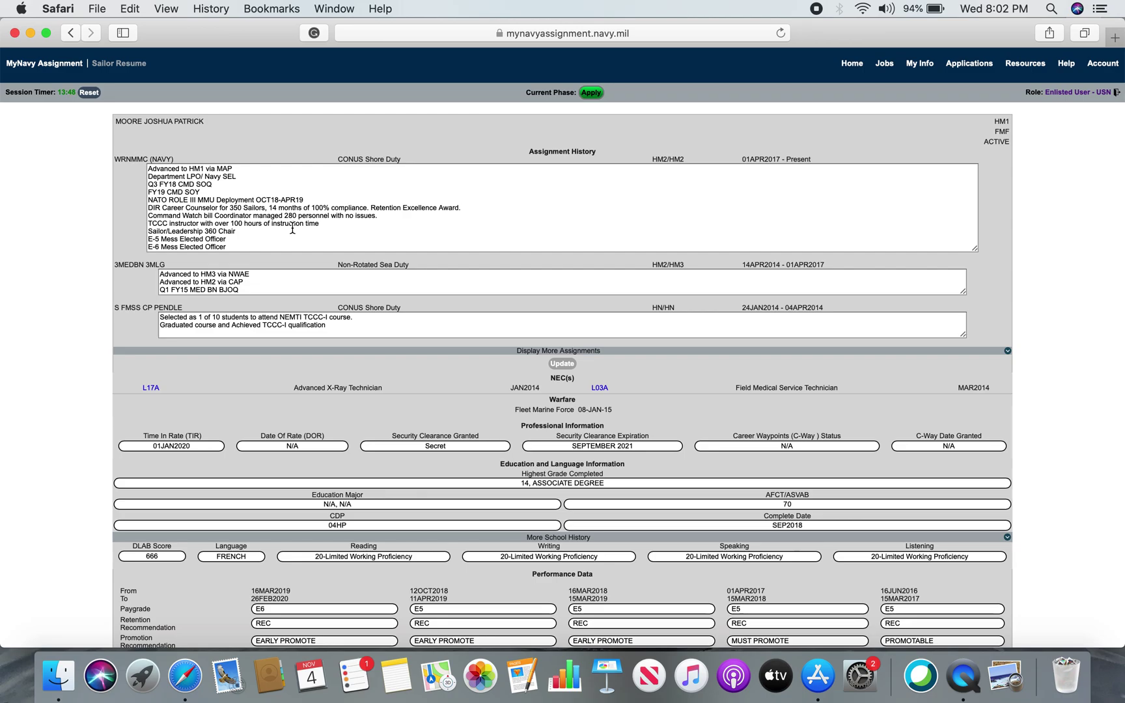
left_click_drag(962, 292, 962, 346)
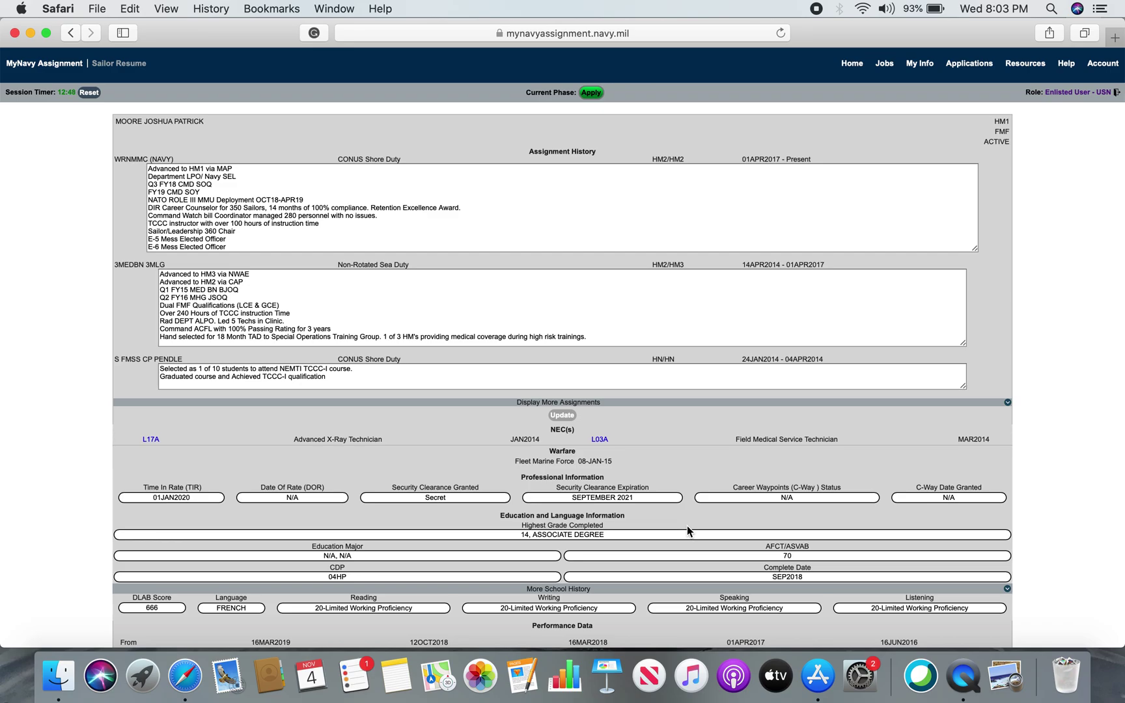
- Review the resume's performance data, physical fitness, family information and comments, and return to the home page
scroll(686, 526, "down", 5)
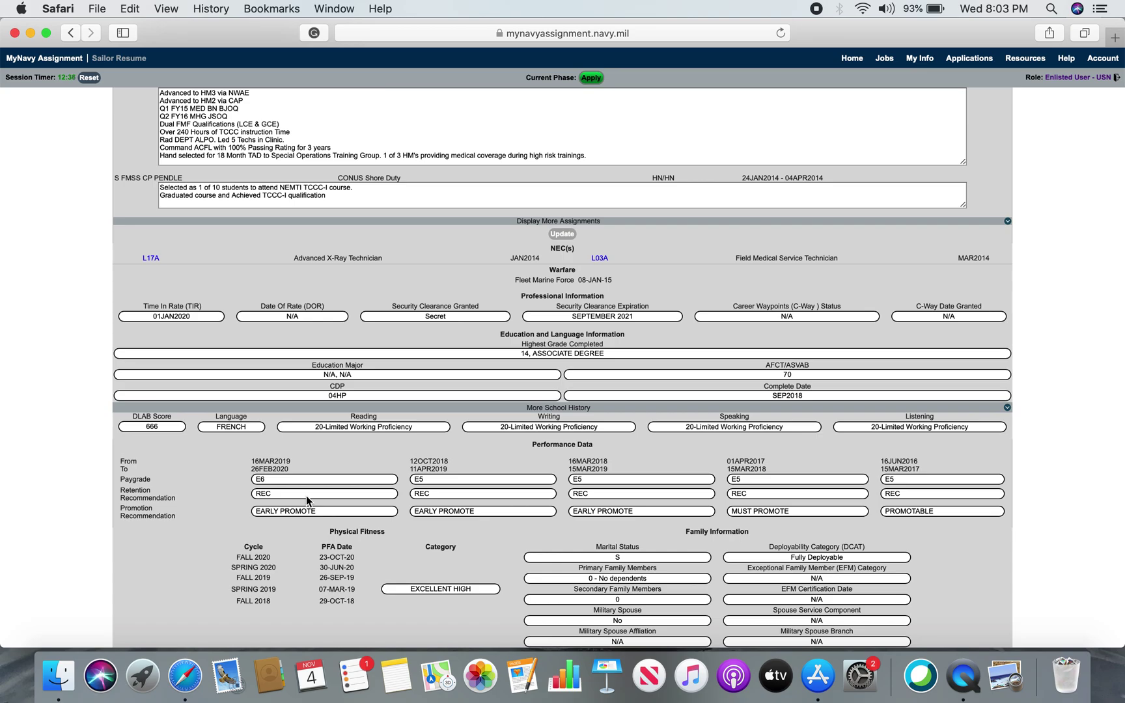
scroll(306, 496, "up", 2)
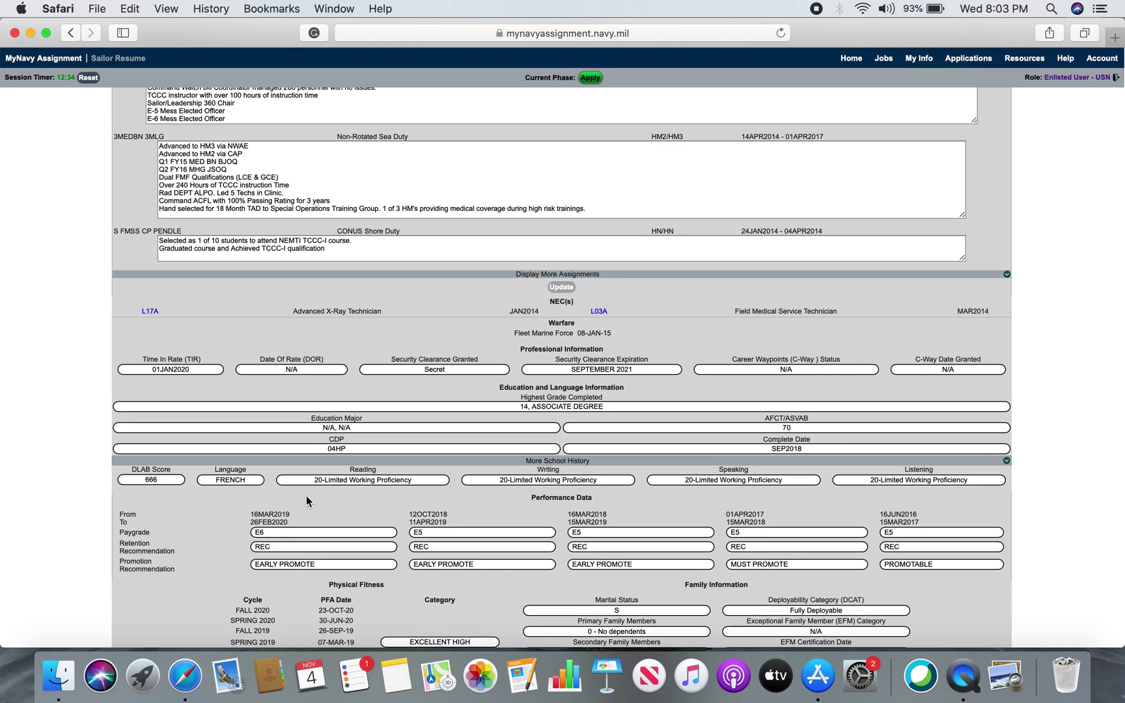
scroll(304, 486, "down", 6)
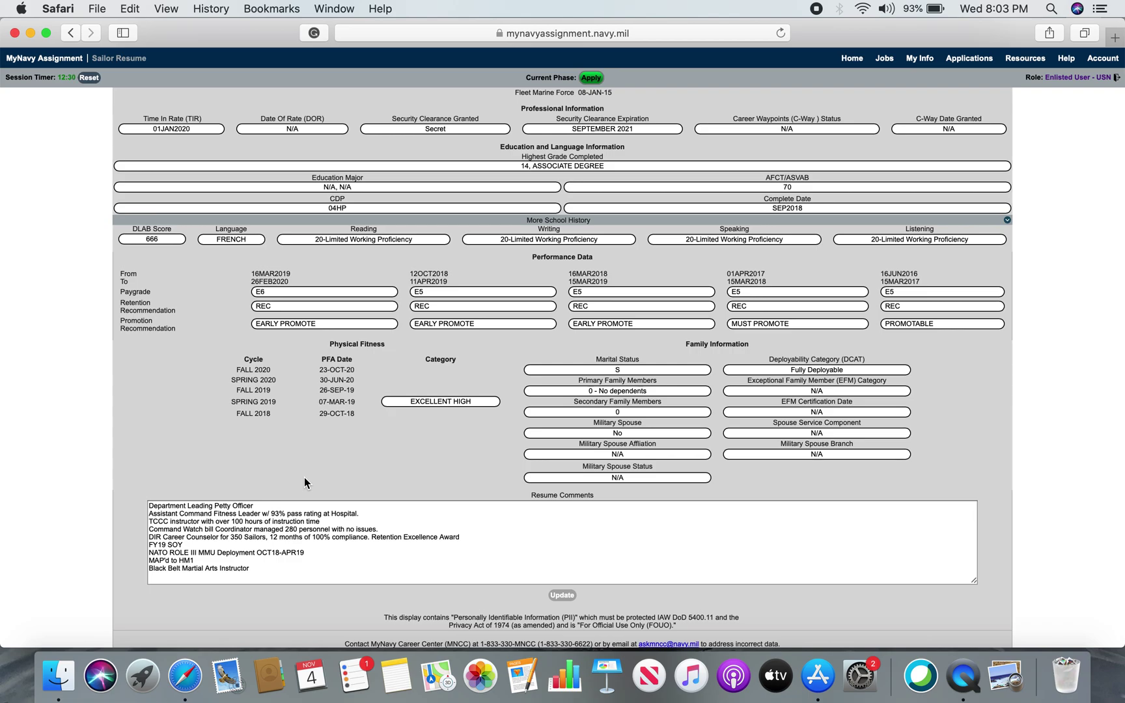
scroll(305, 482, "up", 9)
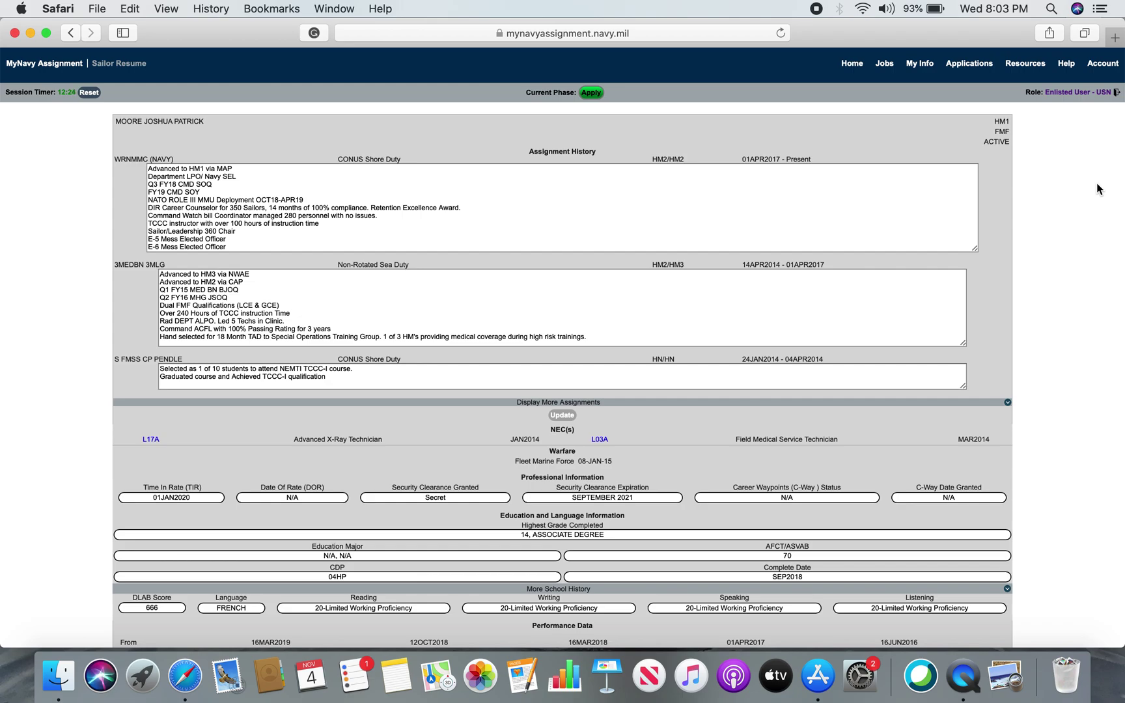
left_click(860, 63)
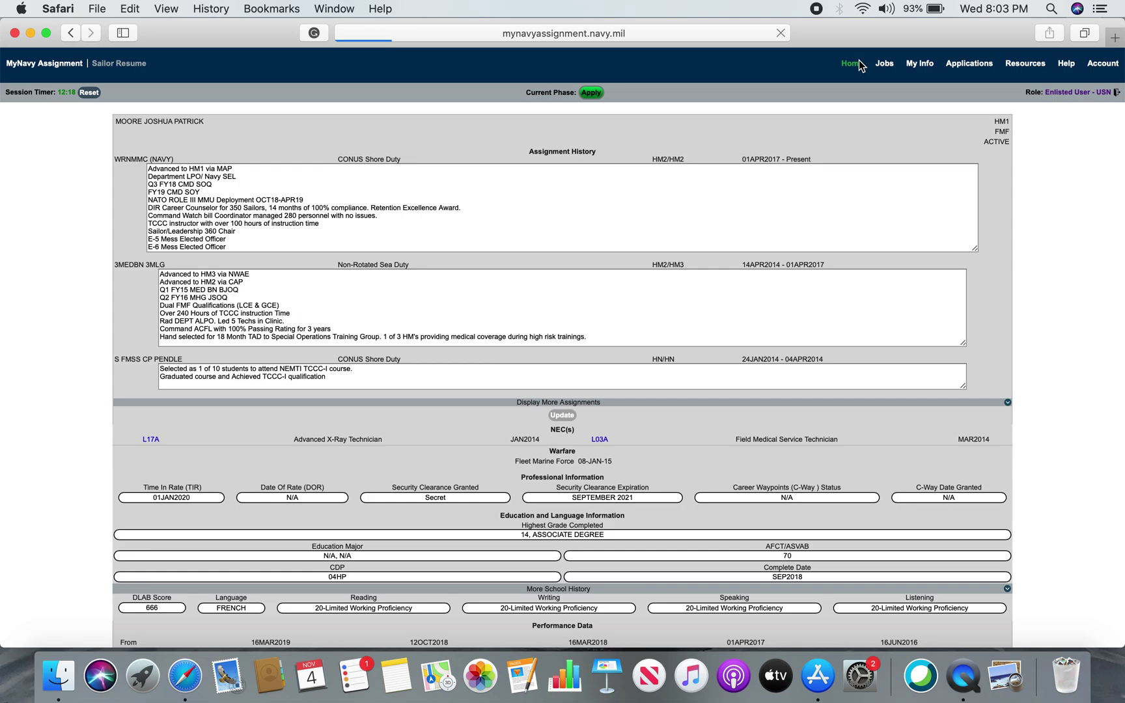